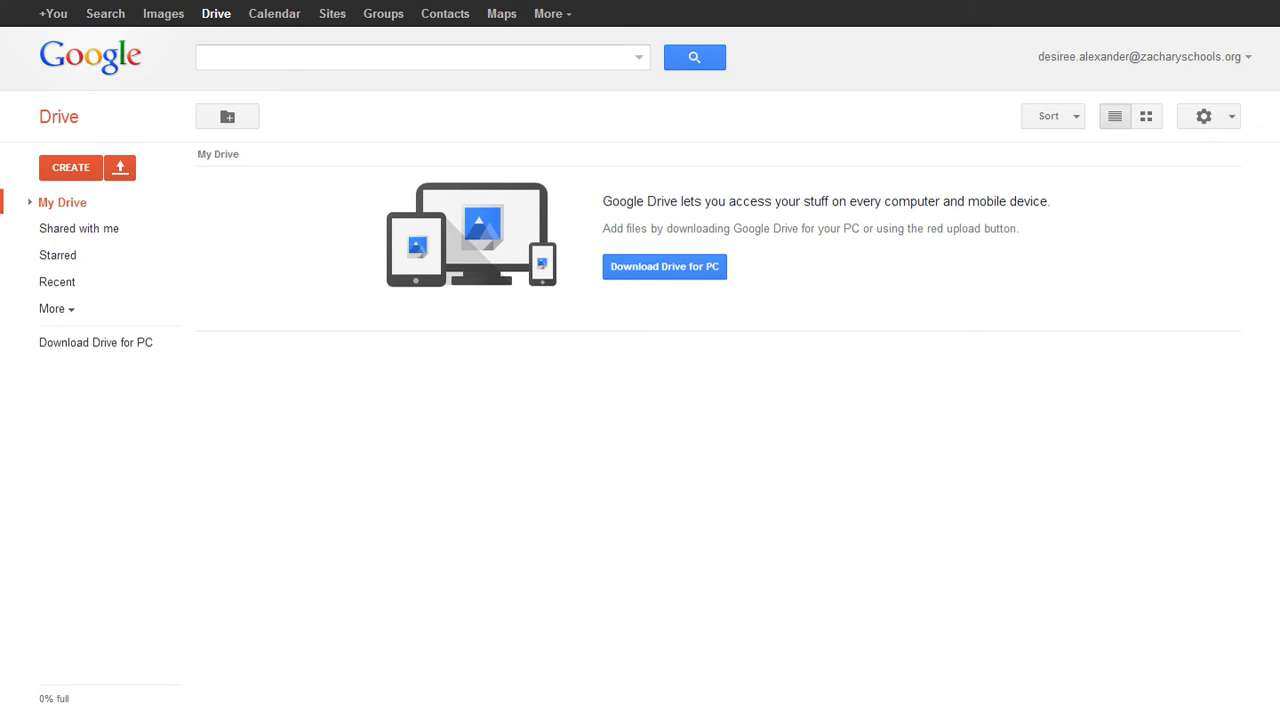
{"action": "left_click_drag", "start_coordinate": [238, 2], "coordinate": [274, 689]}
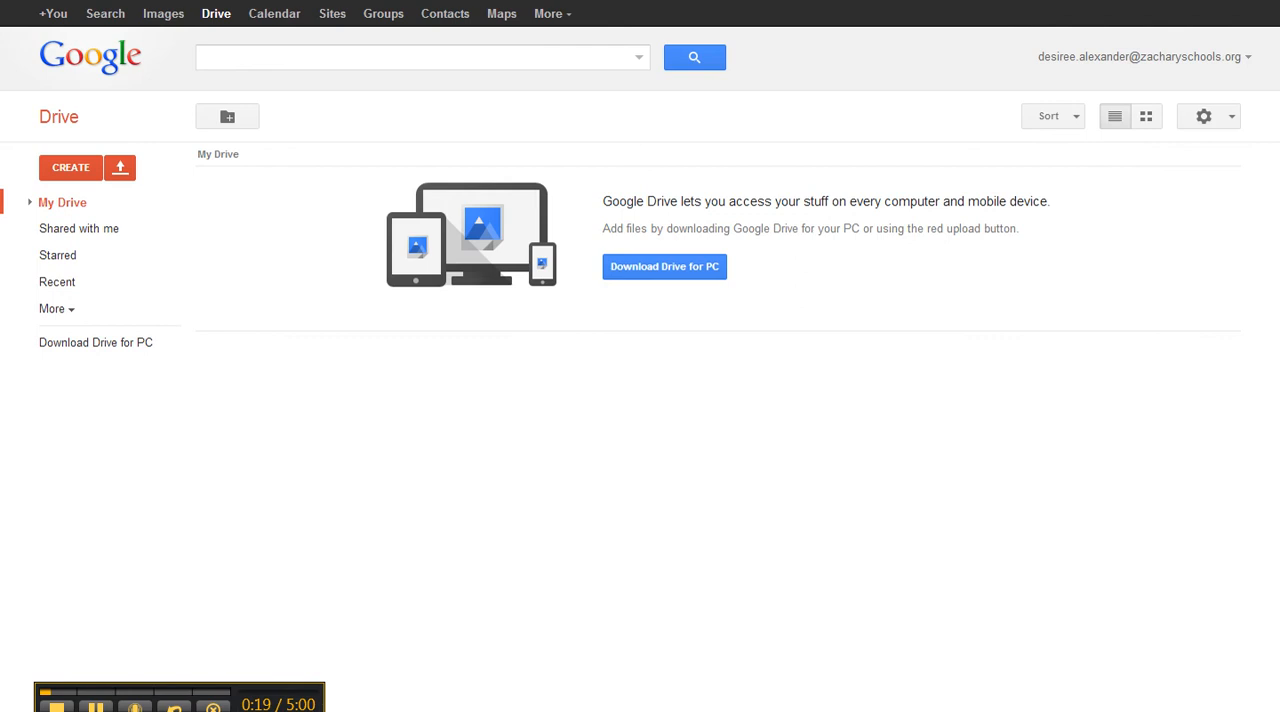
{"action": "key", "text": "ctrl+Tab"}
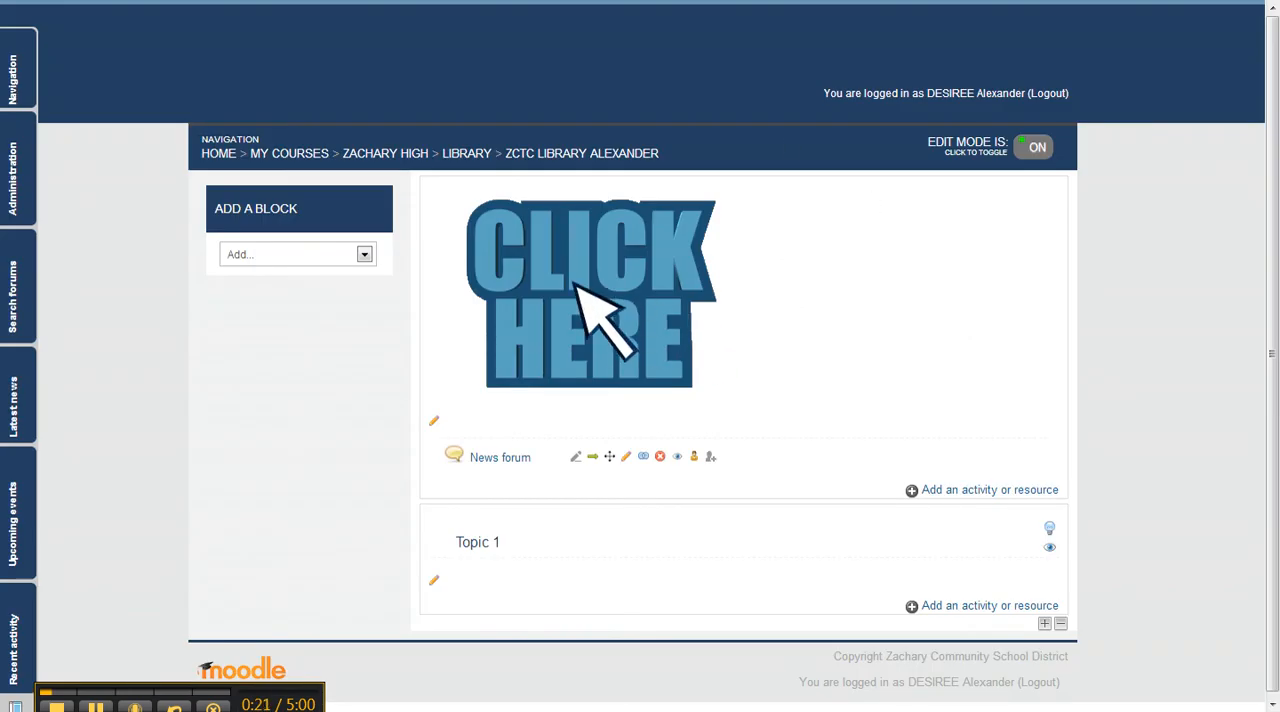
{"action": "key", "text": "ctrl+shift+Tab"}
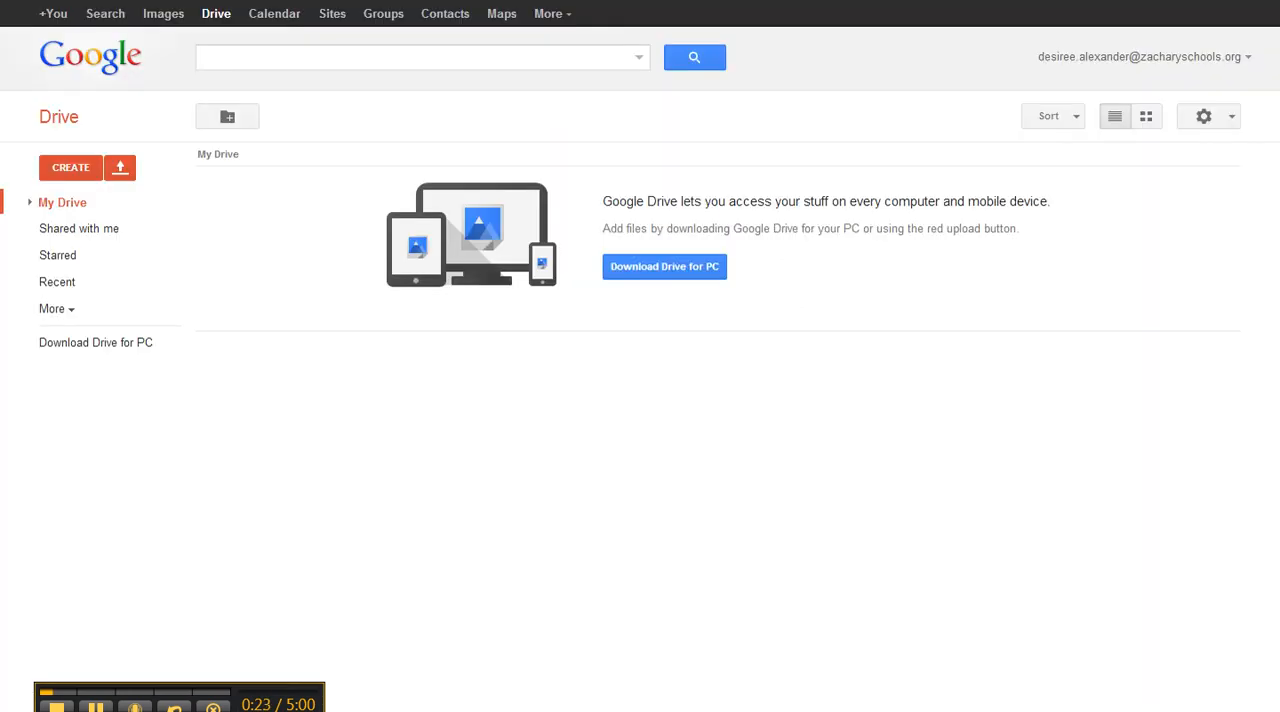
- Switch to Google Calendar, open the personal calendar's sharing settings and make the calendar public with all event details visible
{"action": "left_click", "coordinate": [284, 18]}
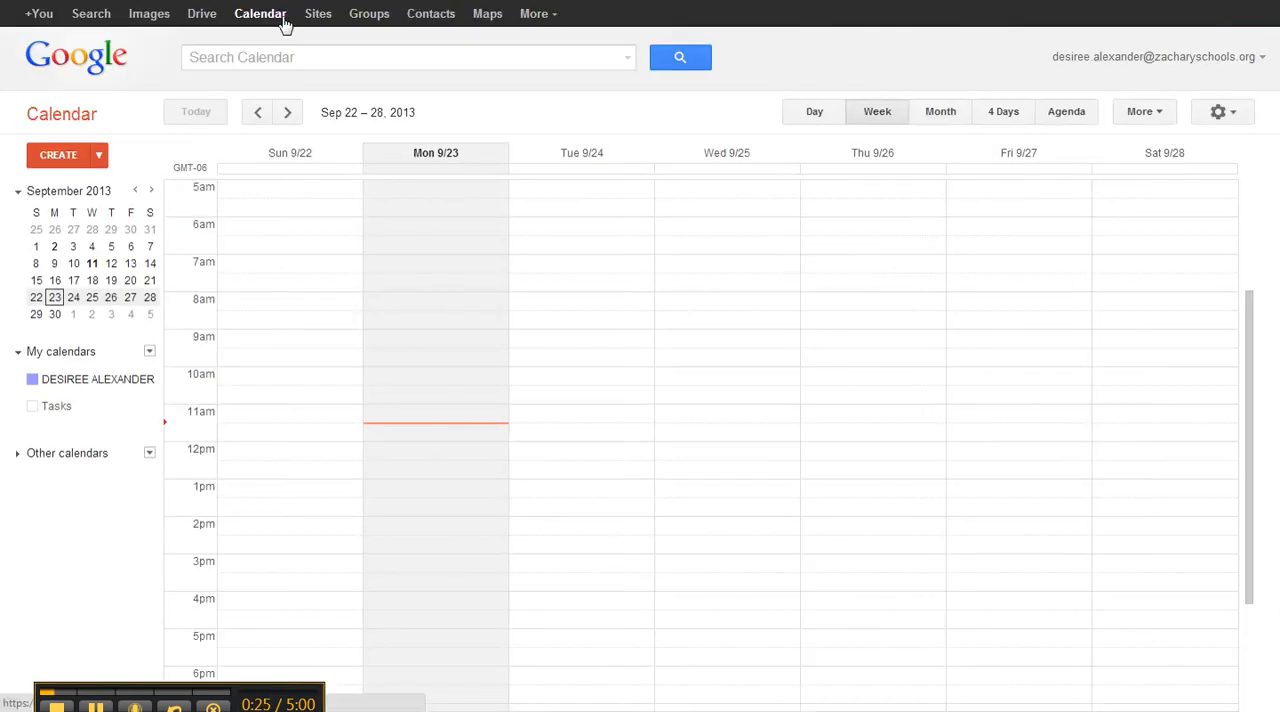
{"action": "left_click", "coordinate": [18, 358]}
{"action": "left_click", "coordinate": [18, 358]}
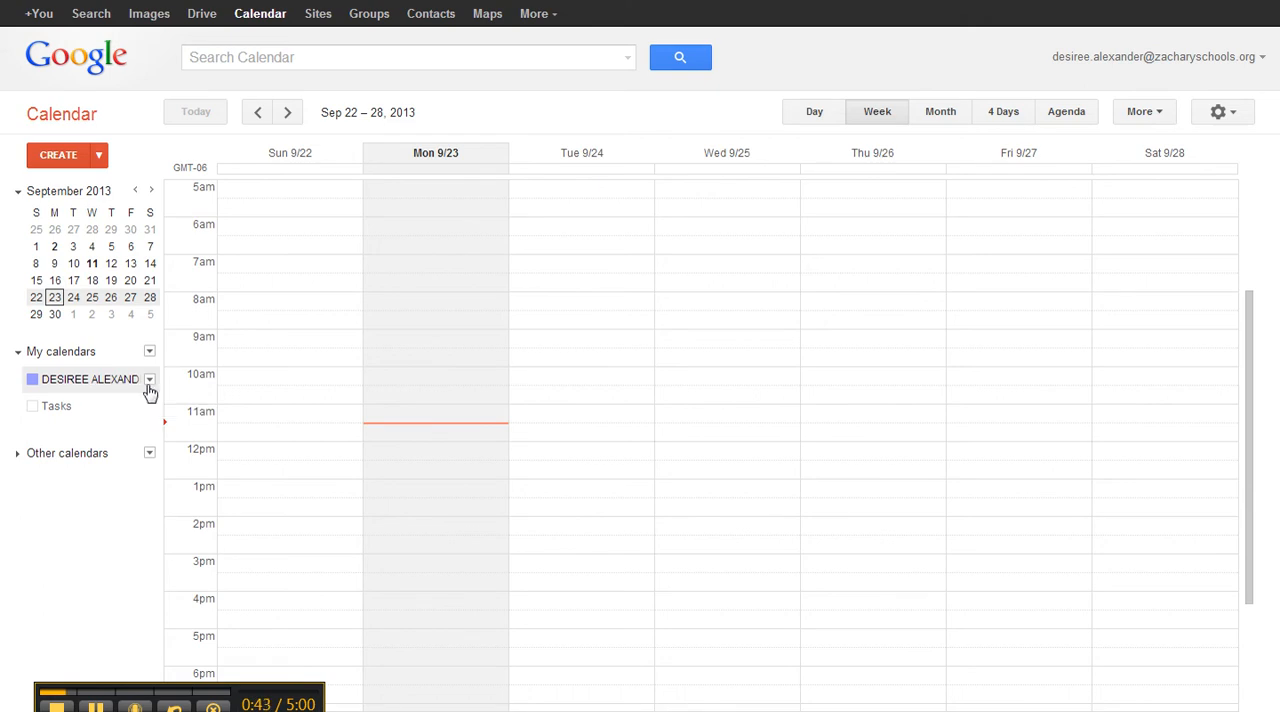
{"action": "left_click", "coordinate": [150, 381]}
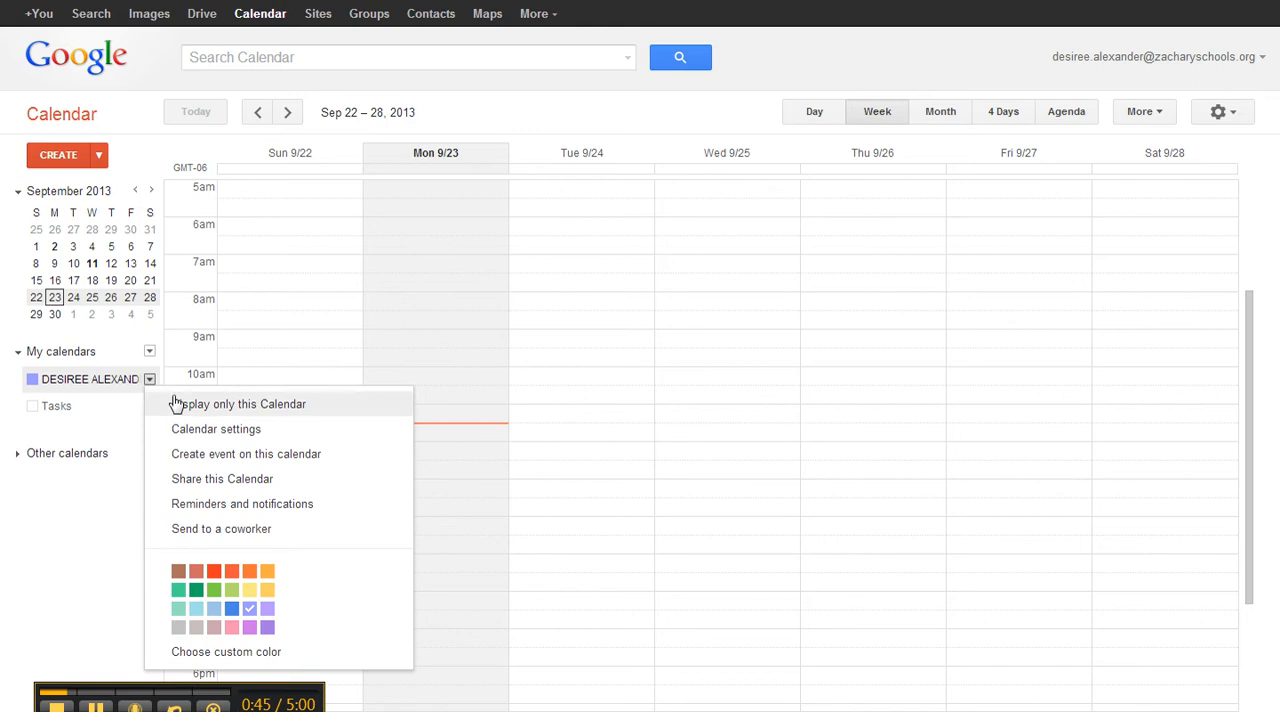
{"action": "left_click", "coordinate": [256, 491]}
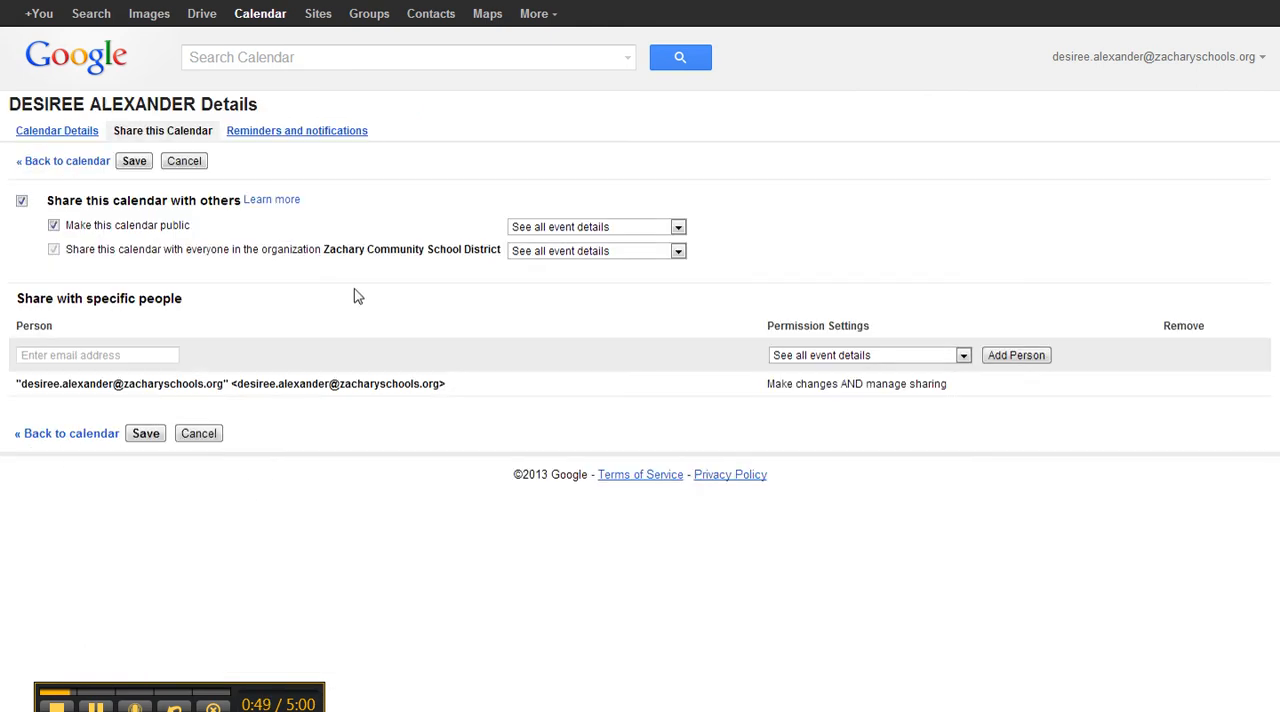
{"action": "left_click", "coordinate": [54, 226]}
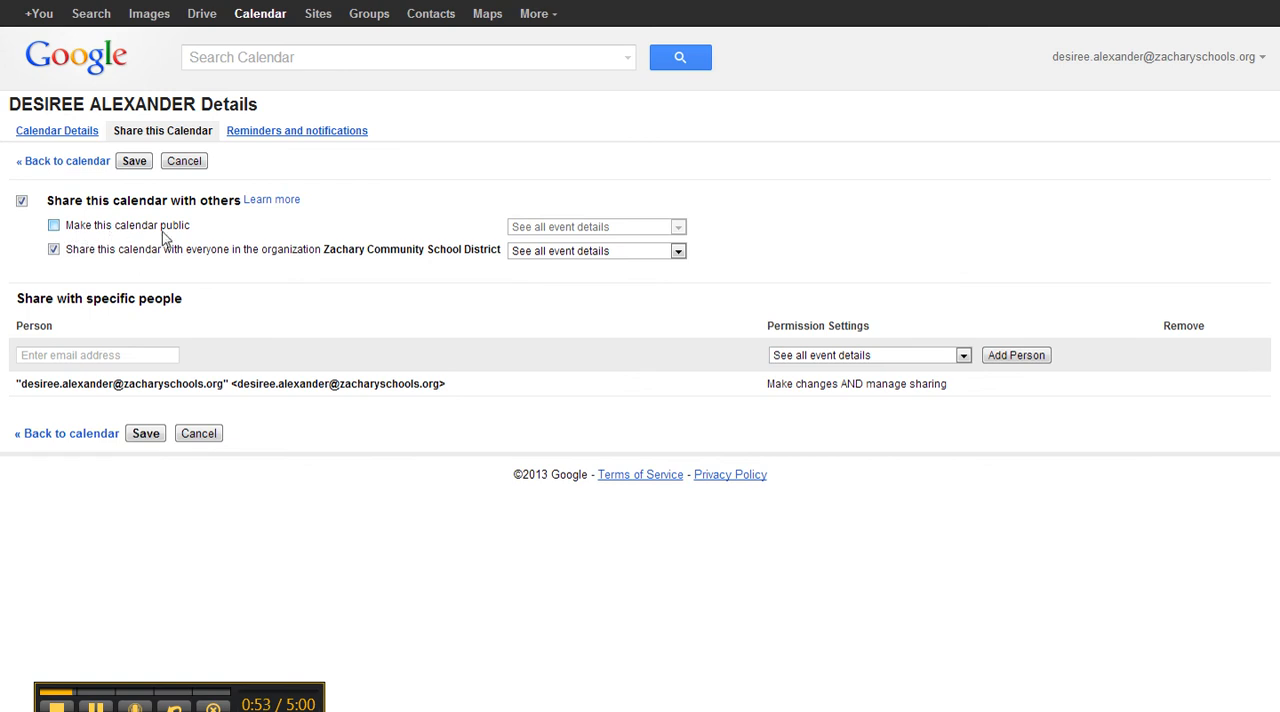
{"action": "left_click", "coordinate": [54, 226]}
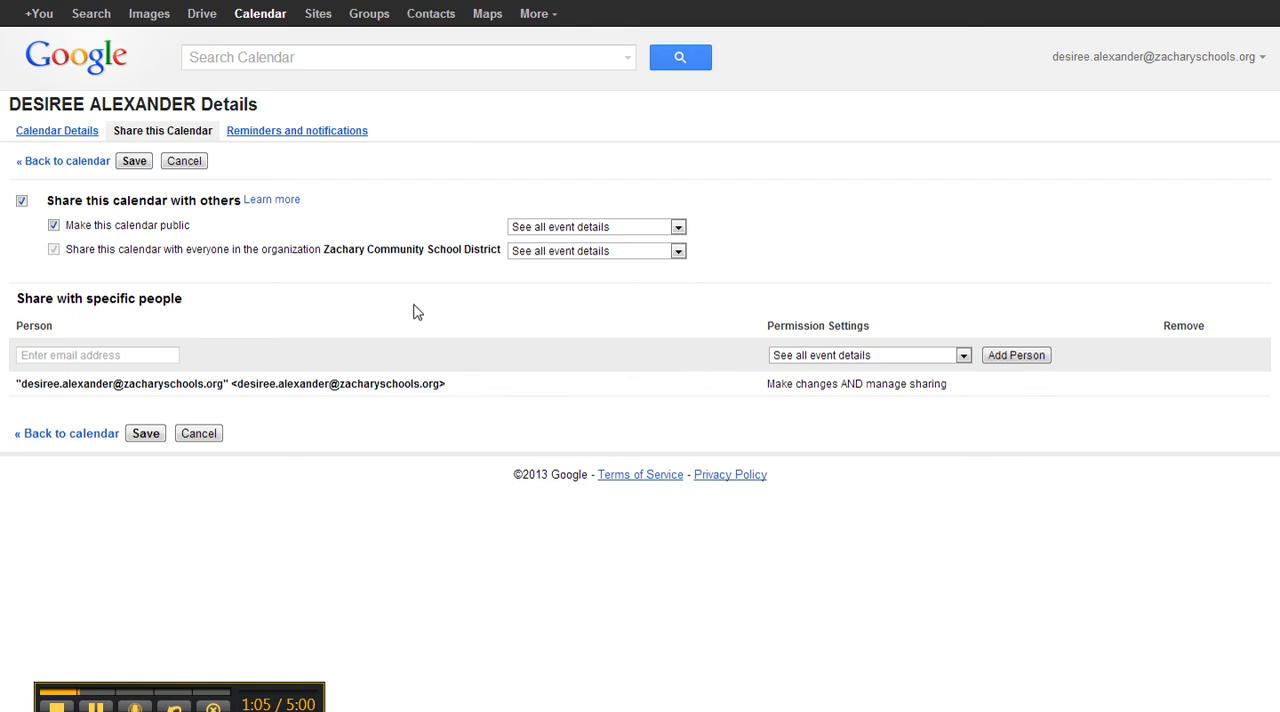
- Open the embed customization page for color, size and other options from the personal calendar's details
{"action": "left_click", "coordinate": [47, 132]}
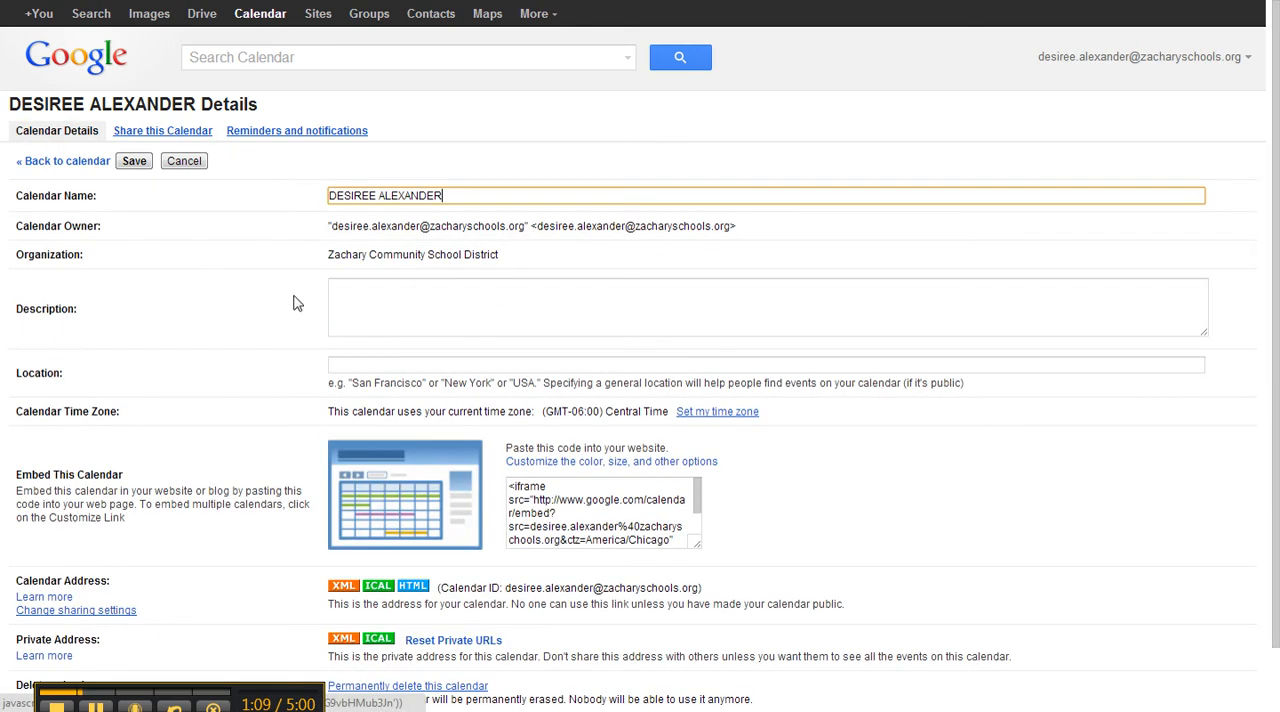
{"action": "scroll", "coordinate": [258, 472], "scroll_direction": "down", "scroll_amount": 1}
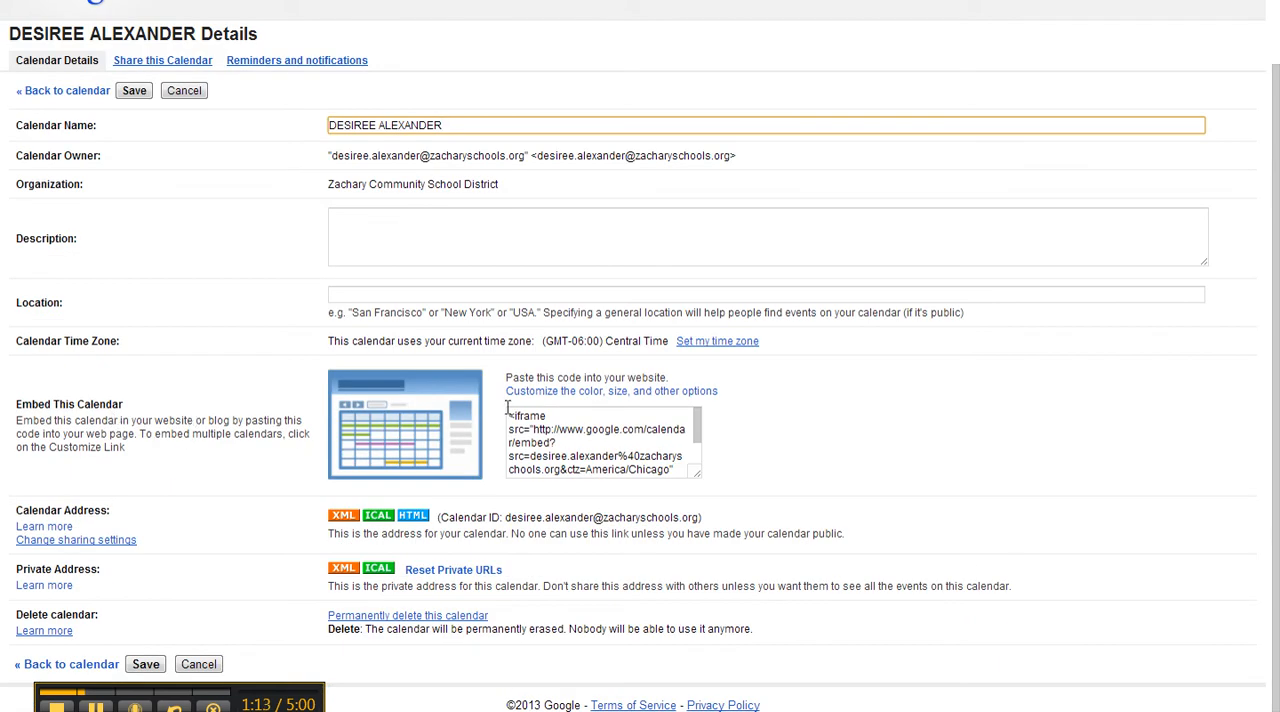
{"action": "left_click", "coordinate": [652, 393]}
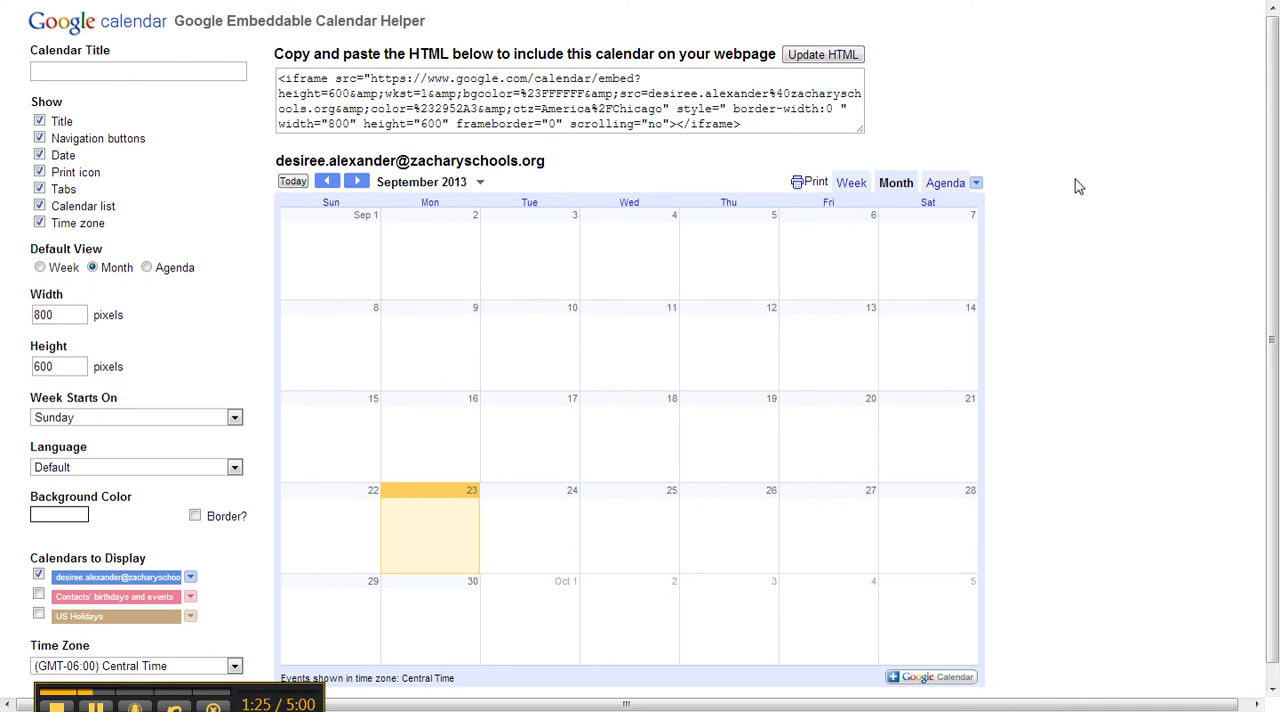
- Set the embedded calendar's width to 500 pixels and its height to 300 pixels
{"action": "double_click", "coordinate": [62, 314]}
{"action": "type", "text": "500"}
{"action": "left_click", "coordinate": [73, 366]}
{"action": "double_click", "coordinate": [73, 366]}
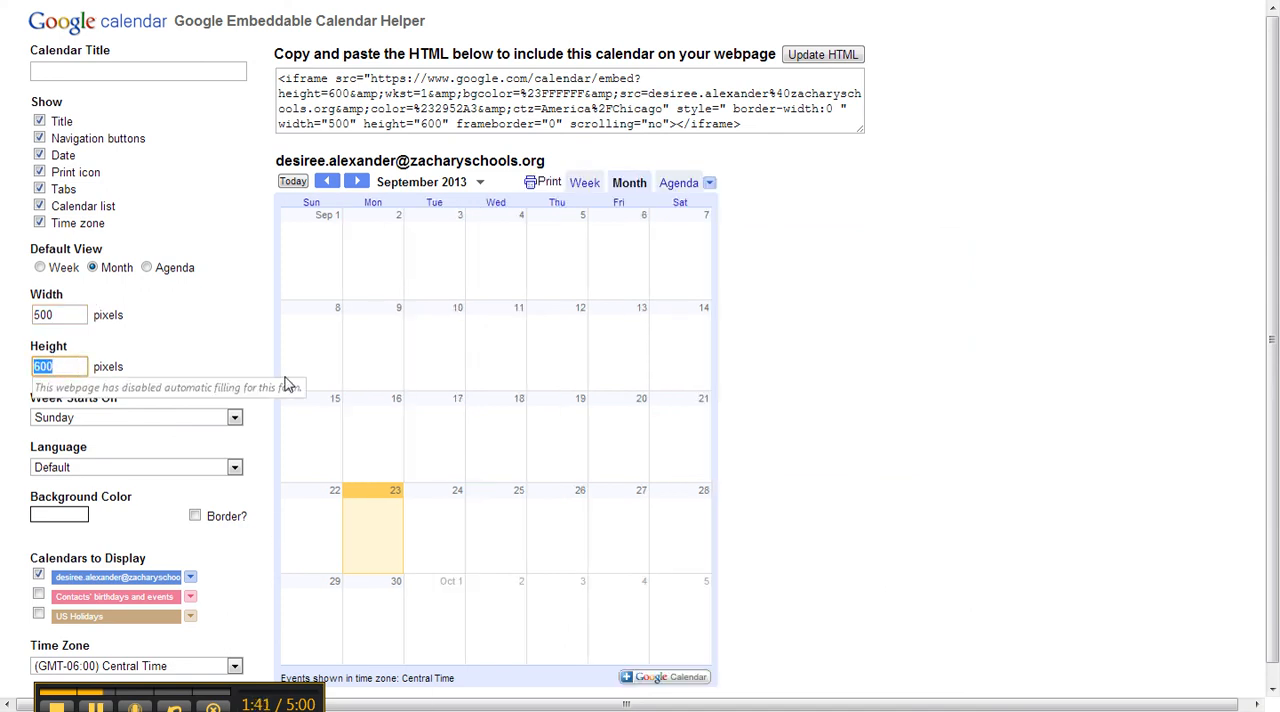
{"action": "type", "text": "30"}
{"action": "left_click", "coordinate": [236, 368]}
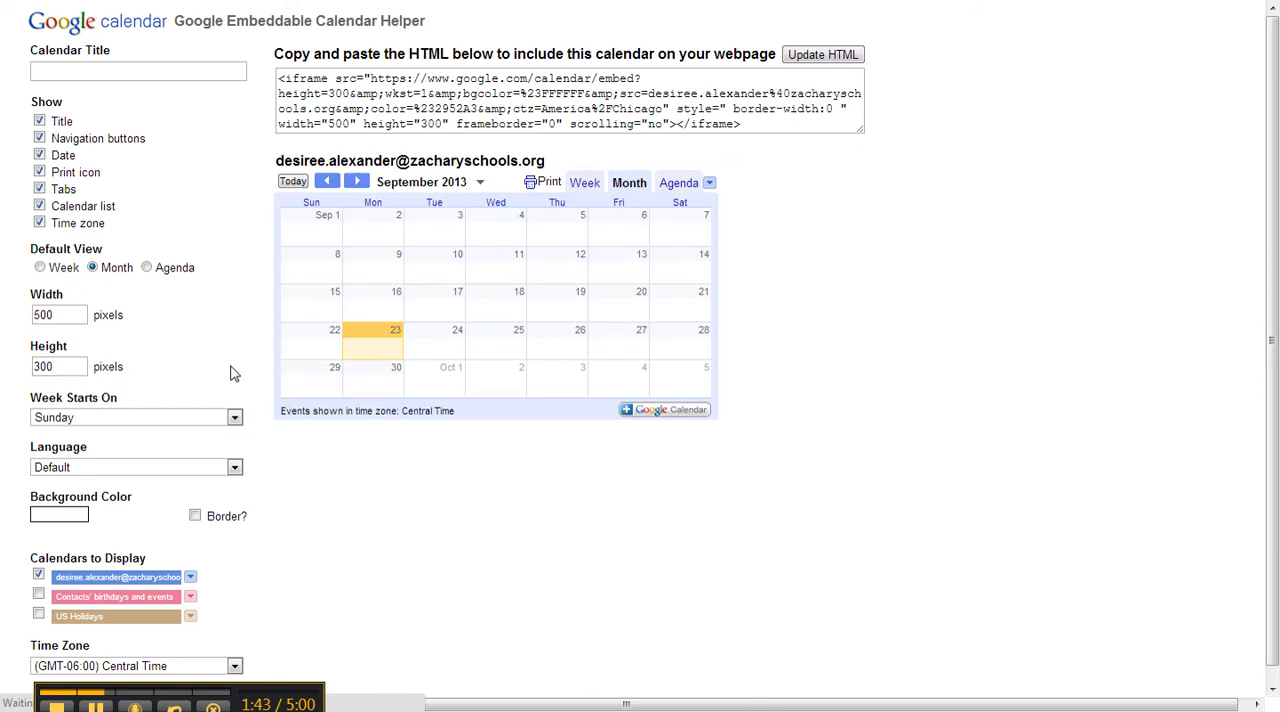
- Try a width of 400 pixels for the embedded calendar, and set it back to 500 pixels
{"action": "double_click", "coordinate": [73, 314]}
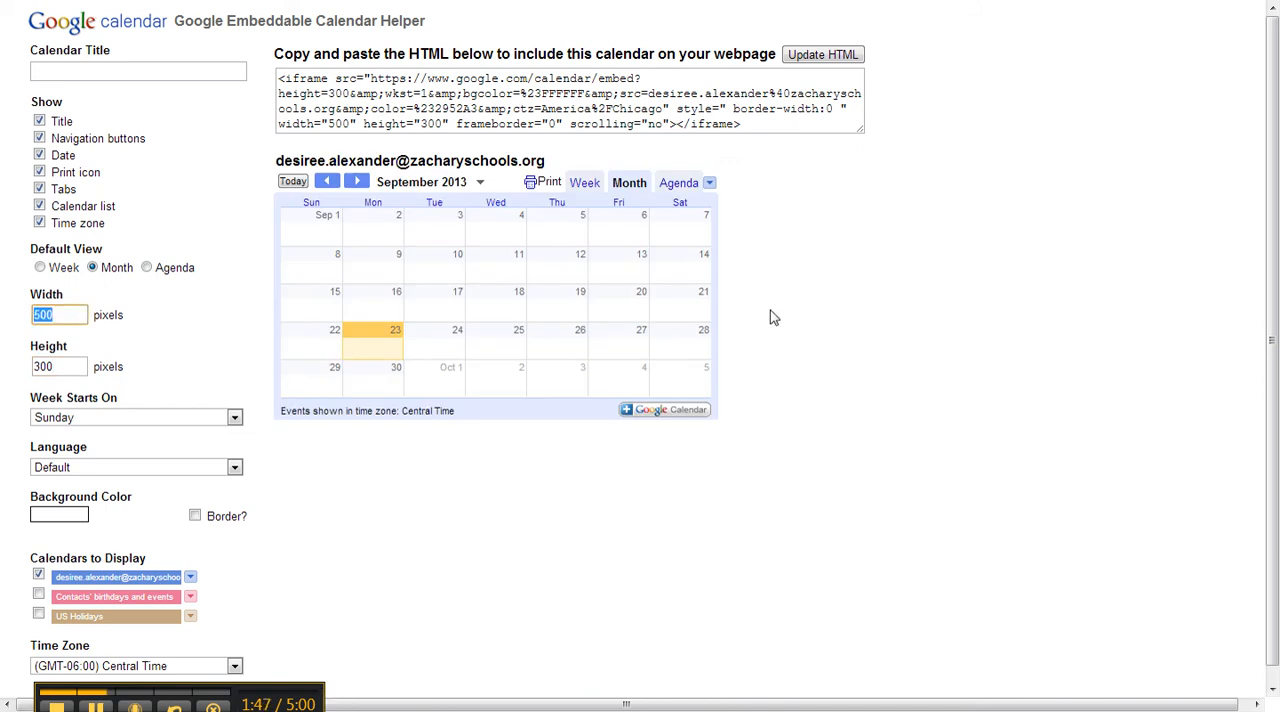
{"action": "type", "text": "400"}
{"action": "left_click", "coordinate": [252, 334]}
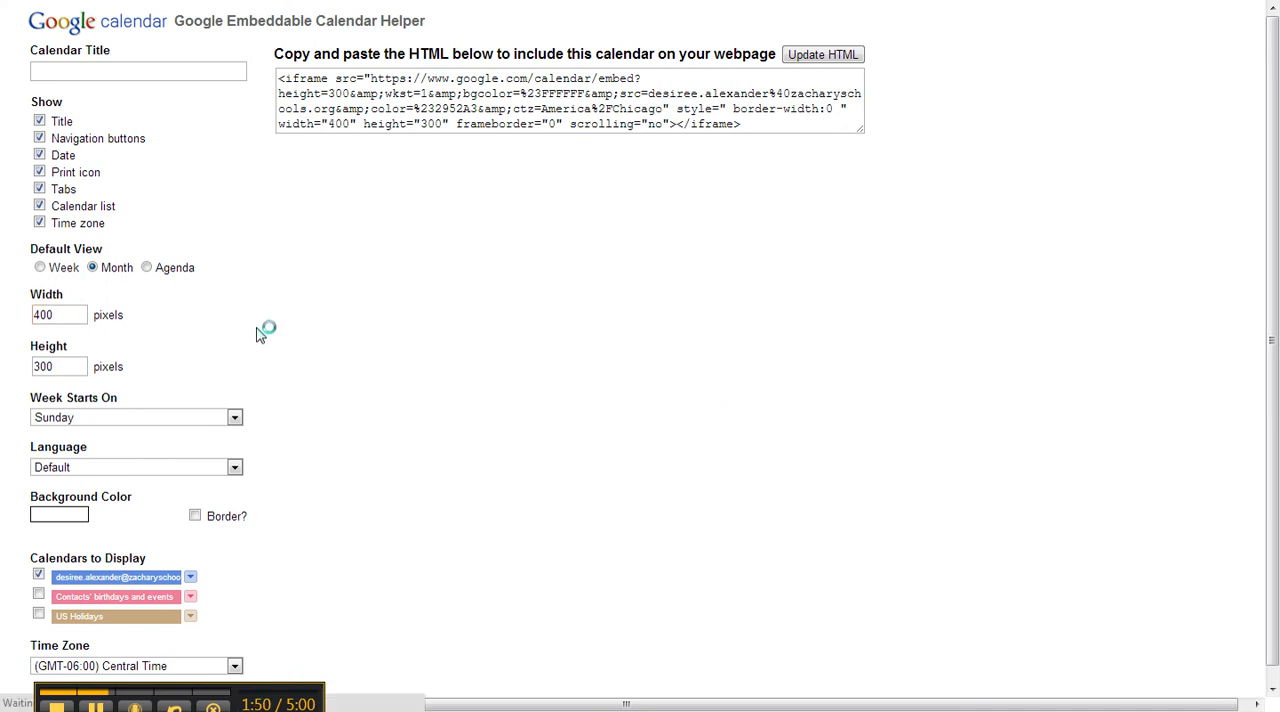
{"action": "double_click", "coordinate": [57, 312]}
{"action": "type", "text": "5"}
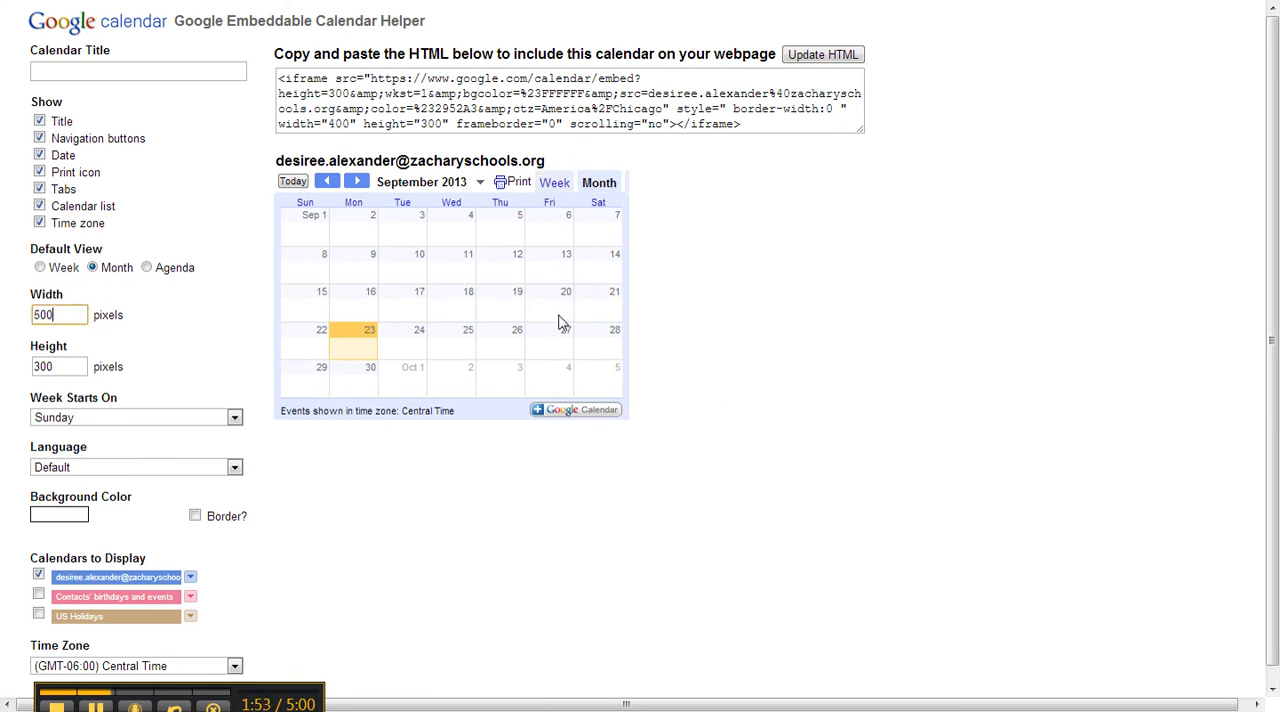
{"action": "left_click", "coordinate": [235, 317]}
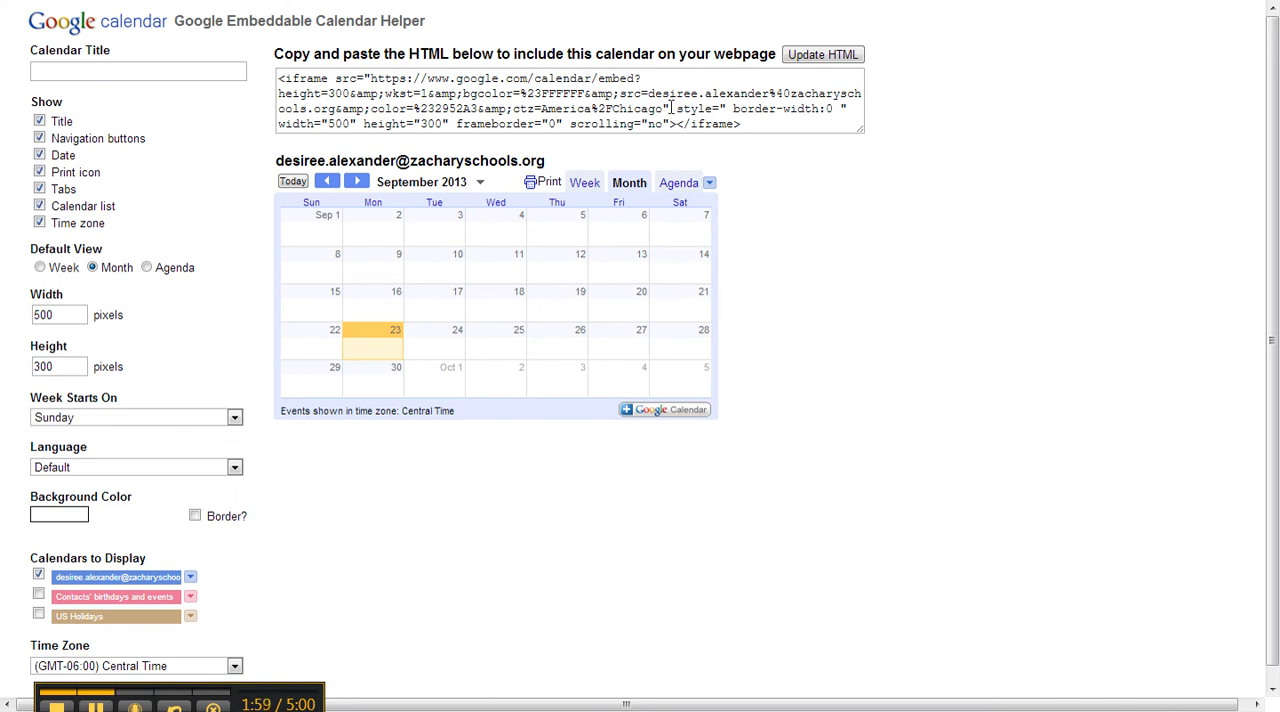
- Update the calendar's embed HTML and copy the entire iframe code
{"action": "left_click", "coordinate": [843, 58]}
{"action": "left_click", "coordinate": [815, 124]}
{"action": "left_click_drag", "start_coordinate": [815, 124], "coordinate": [171, 46]}
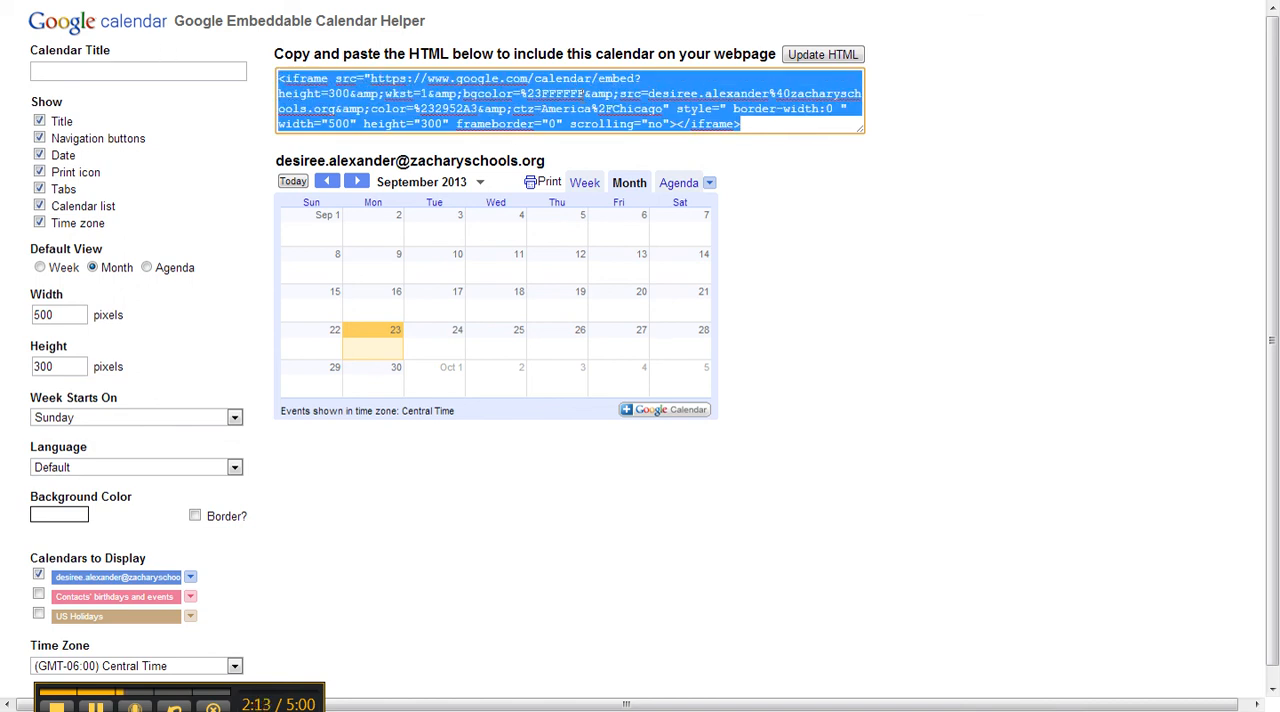
{"action": "right_click", "coordinate": [583, 93]}
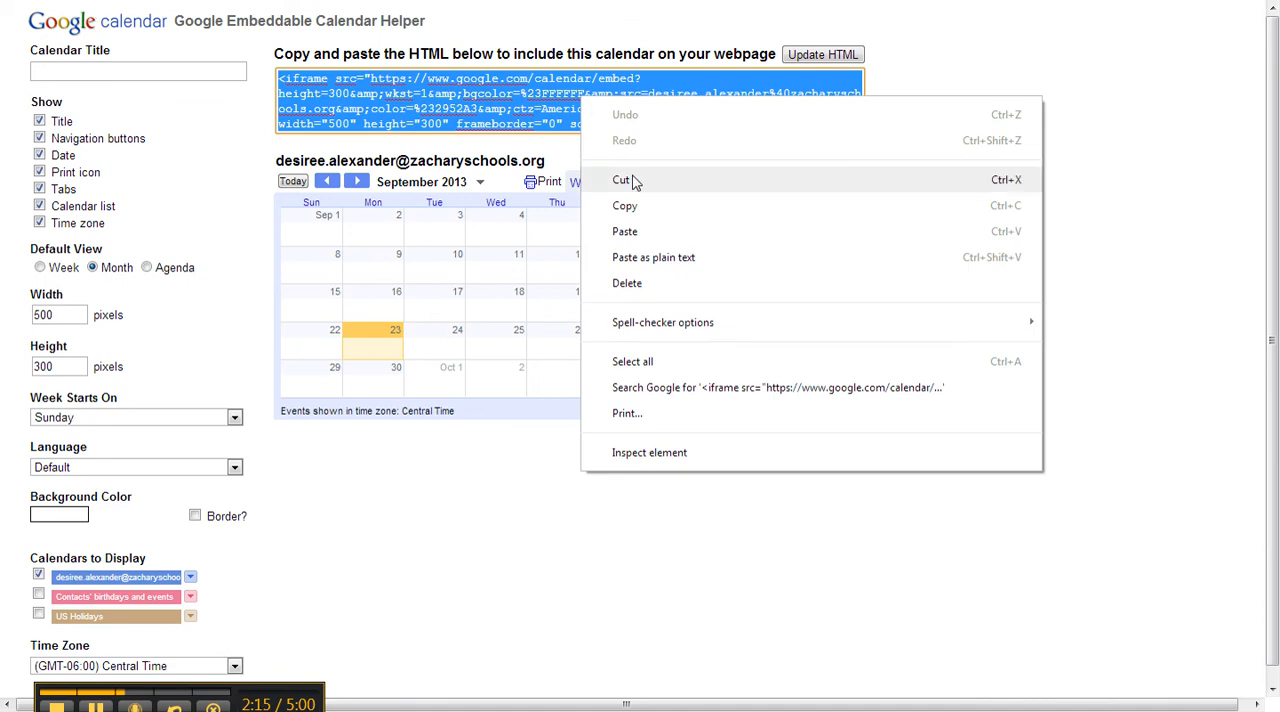
{"action": "left_click", "coordinate": [631, 211]}
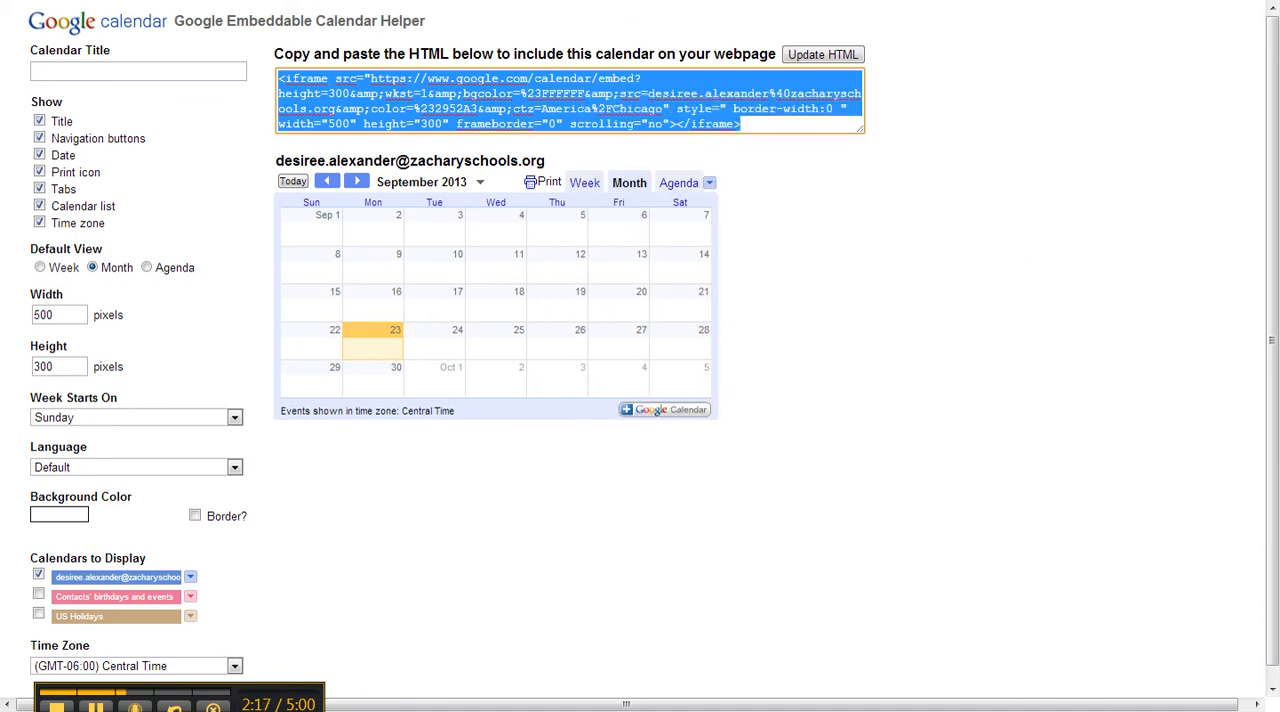
- Switch to the Moodle course, paste the iframe code into the HTML source of Topic 1's summary and save the changes
{"action": "key", "text": "ctrl+Tab"}
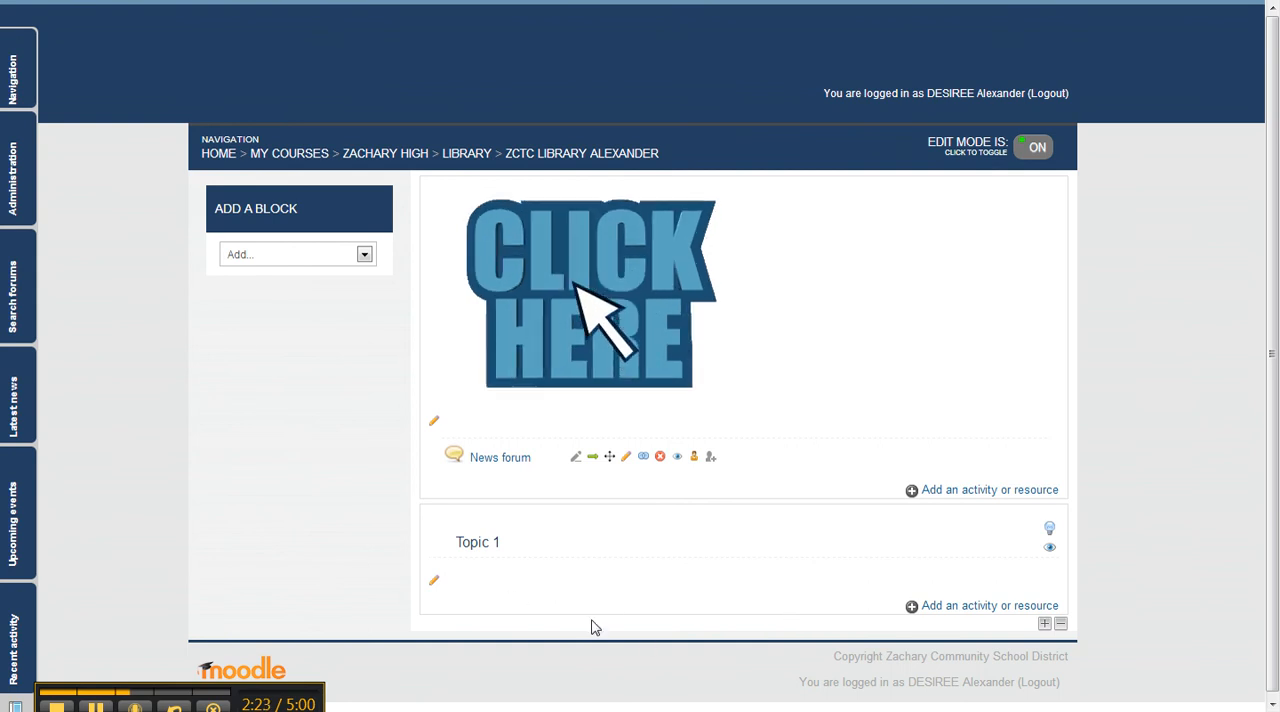
{"action": "left_click", "coordinate": [436, 586]}
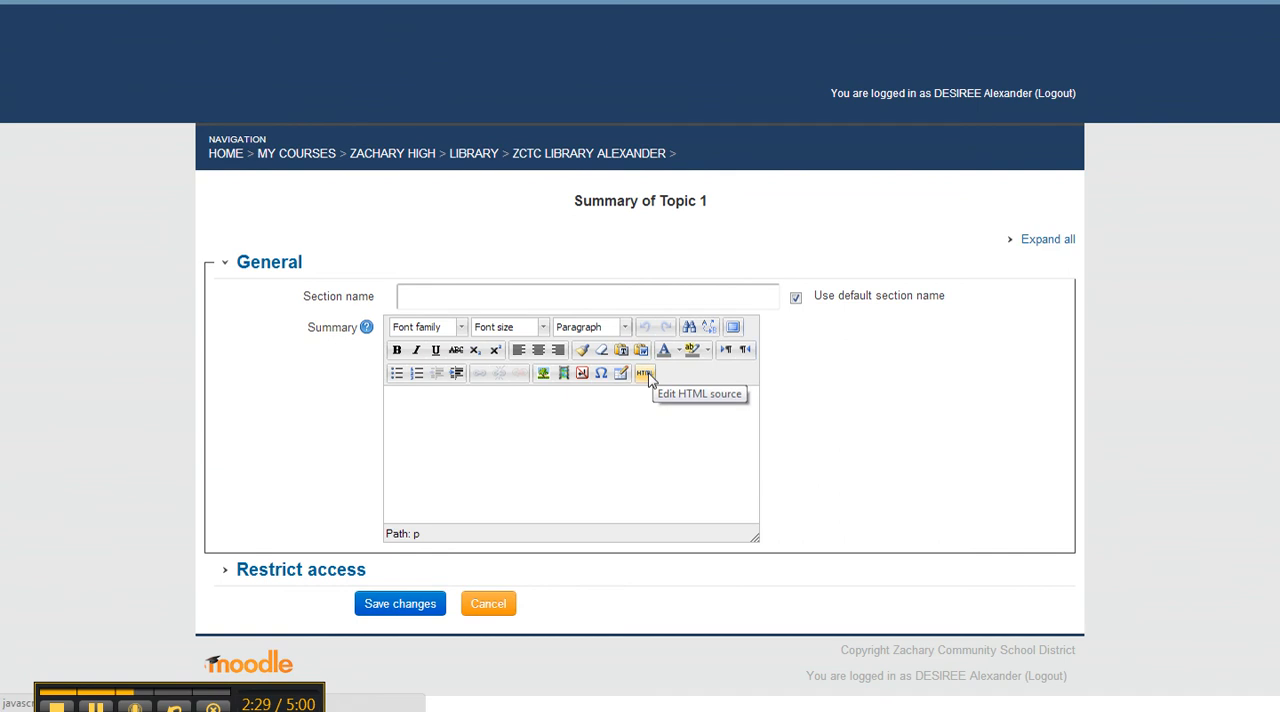
{"action": "left_click", "coordinate": [645, 374]}
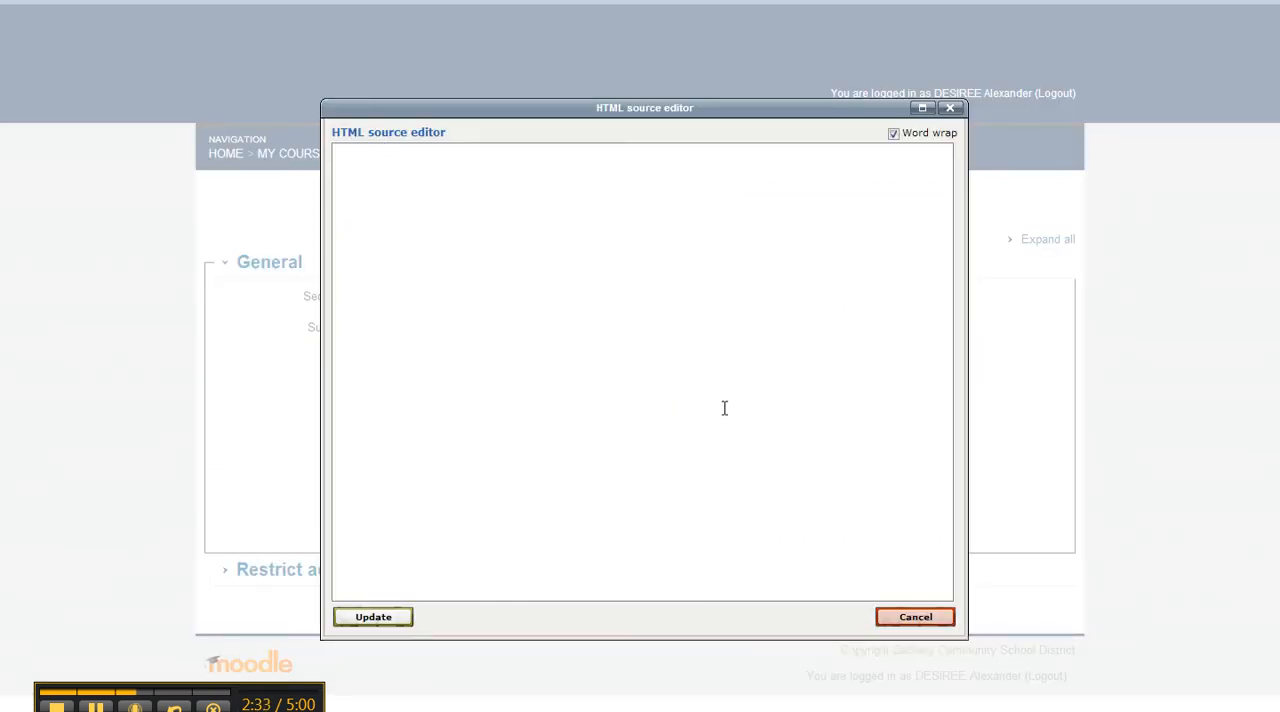
{"action": "right_click", "coordinate": [346, 157]}
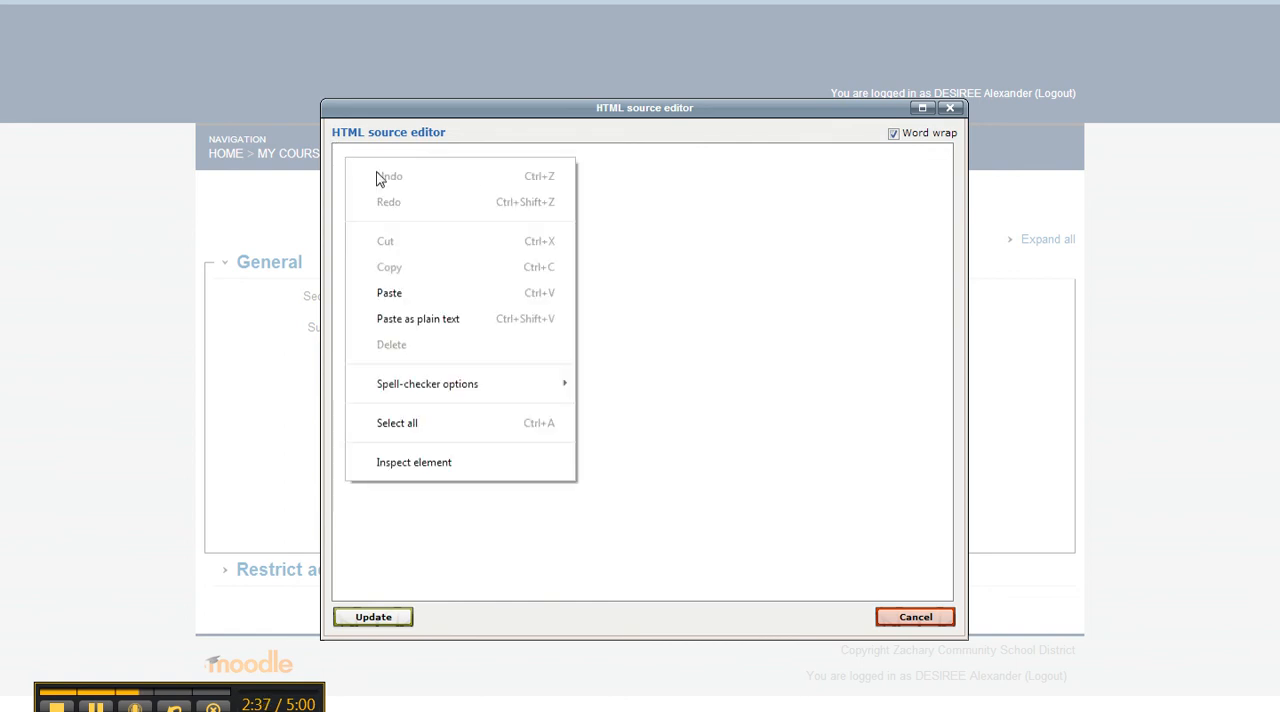
{"action": "left_click", "coordinate": [394, 299]}
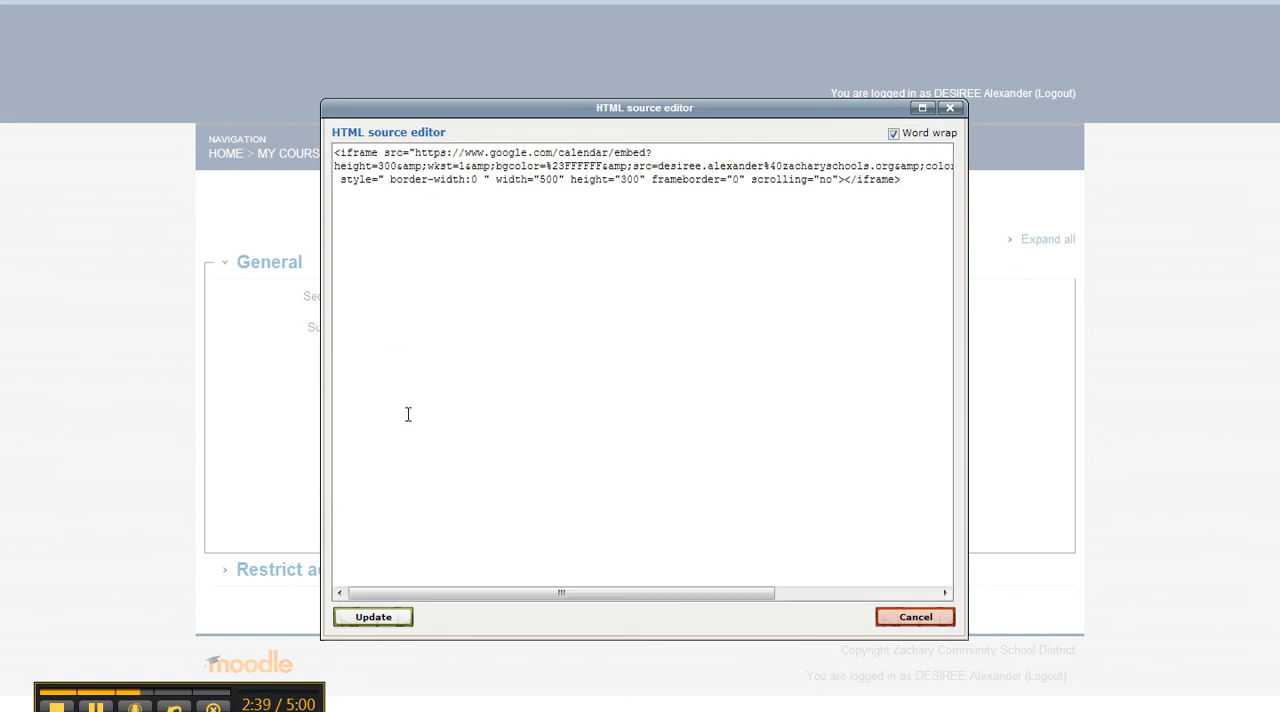
{"action": "left_click", "coordinate": [398, 627]}
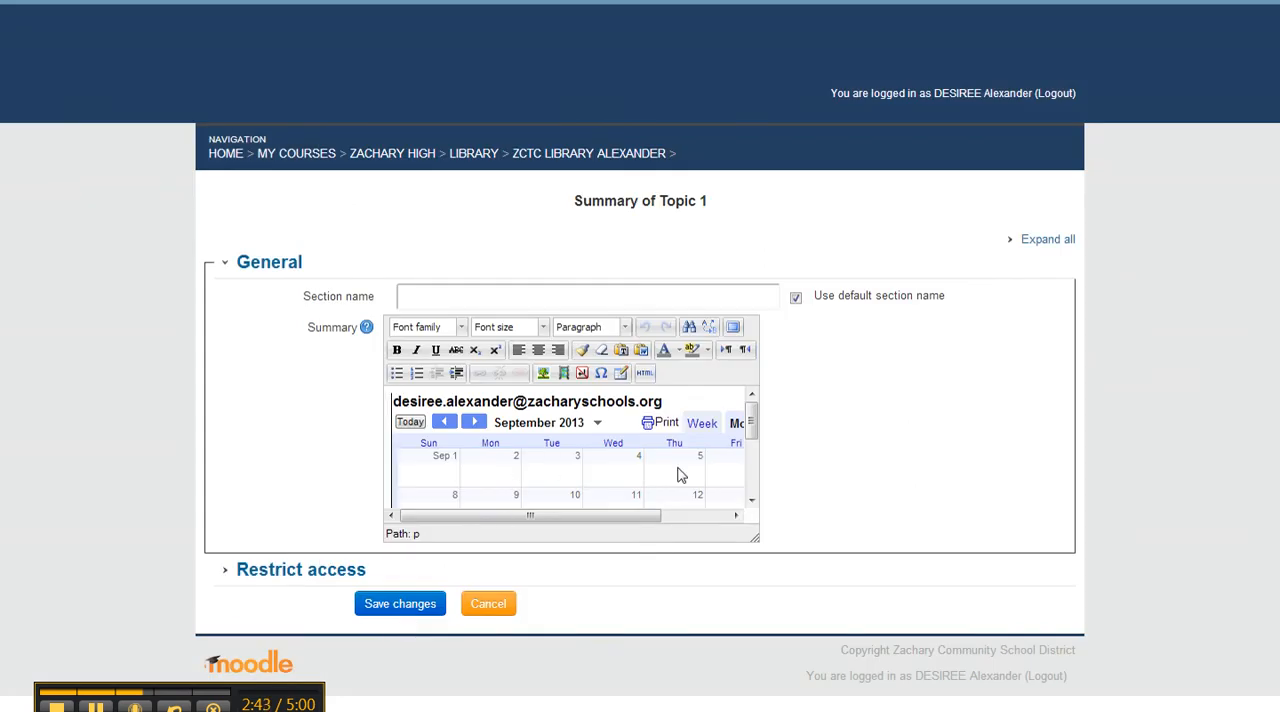
{"action": "left_click", "coordinate": [430, 608]}
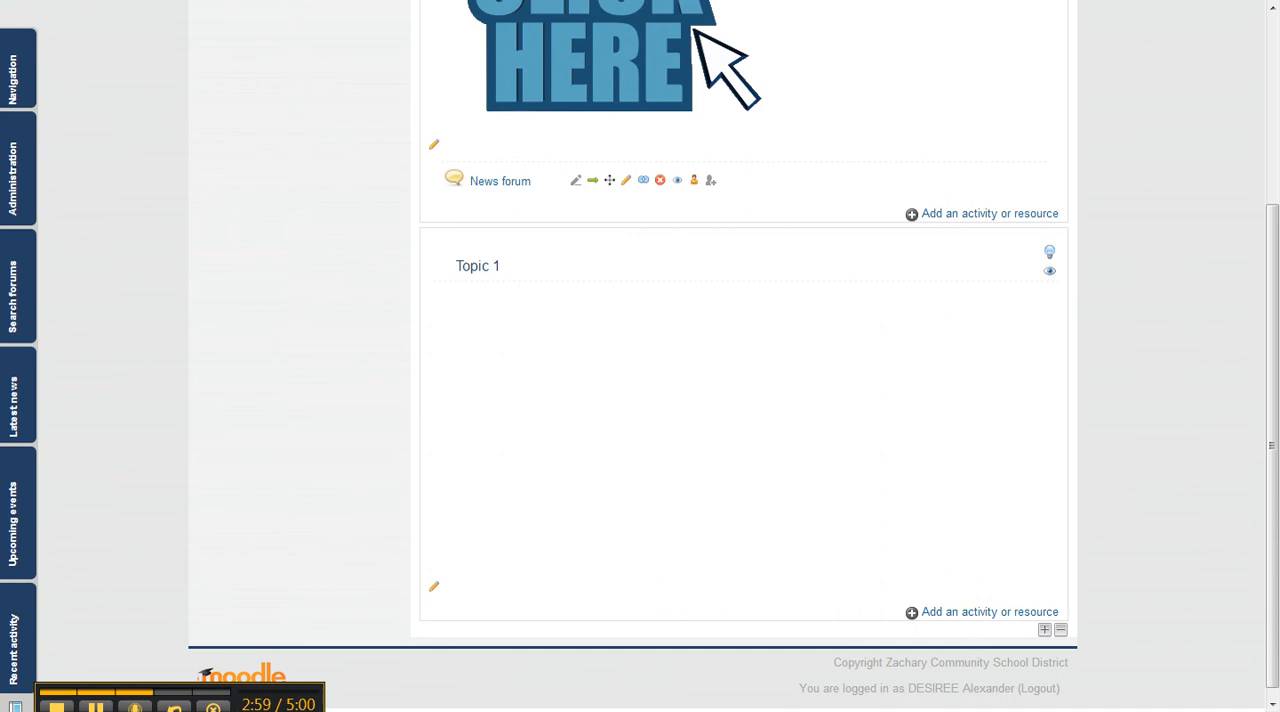
- Reload the guest view of the Moodle course and examine how the embedded calendar fits under Topic 1
{"action": "left_click", "coordinate": [202, 700]}
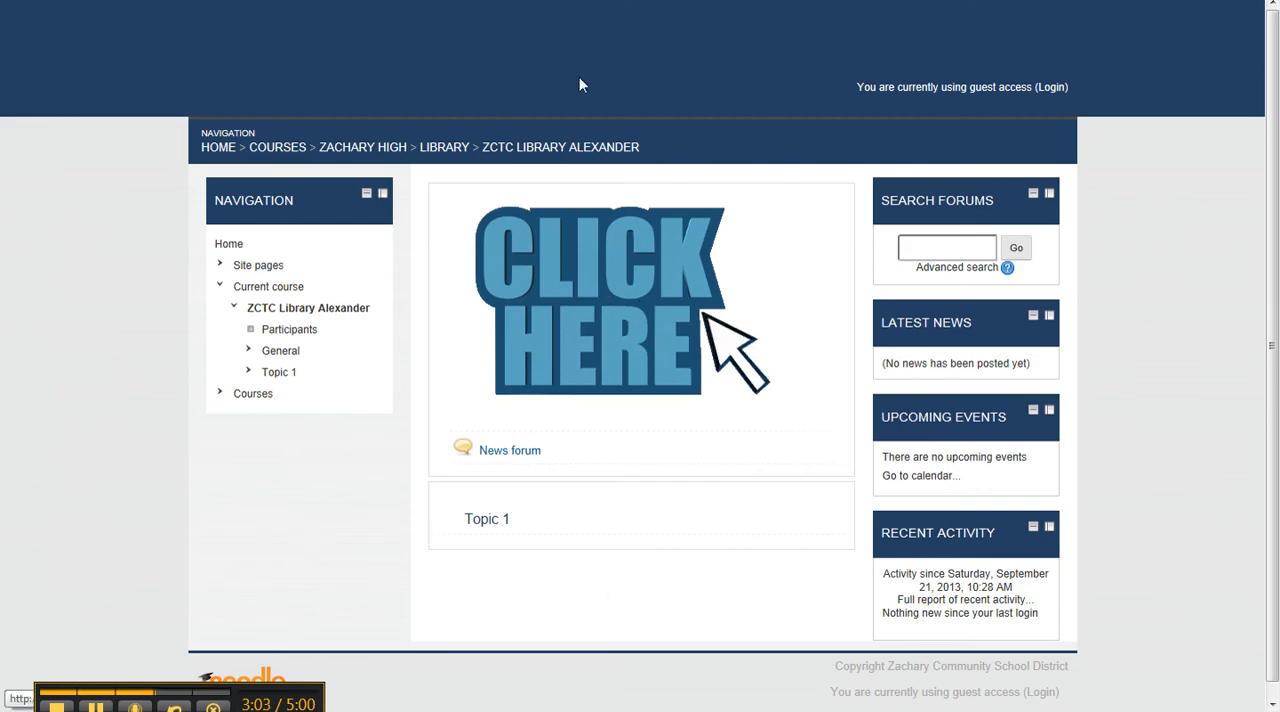
{"action": "key", "text": "F5"}
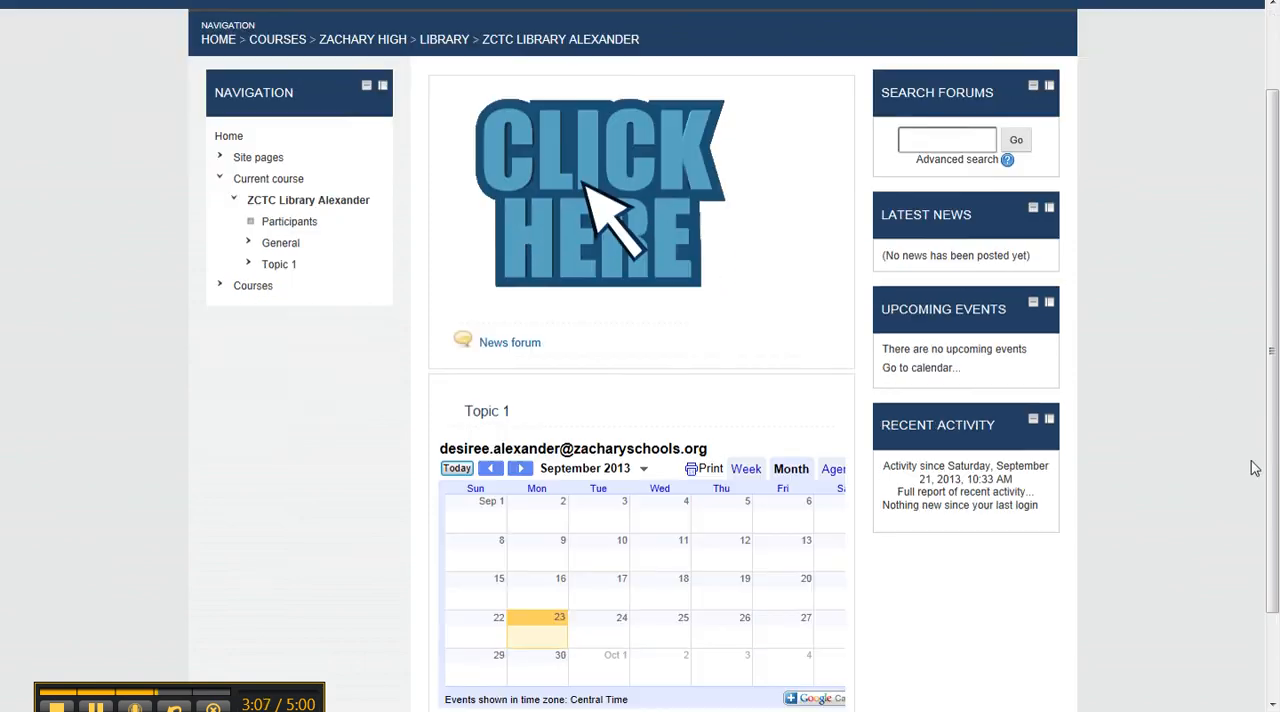
{"action": "scroll", "coordinate": [1255, 468], "scroll_direction": "down", "scroll_amount": 3}
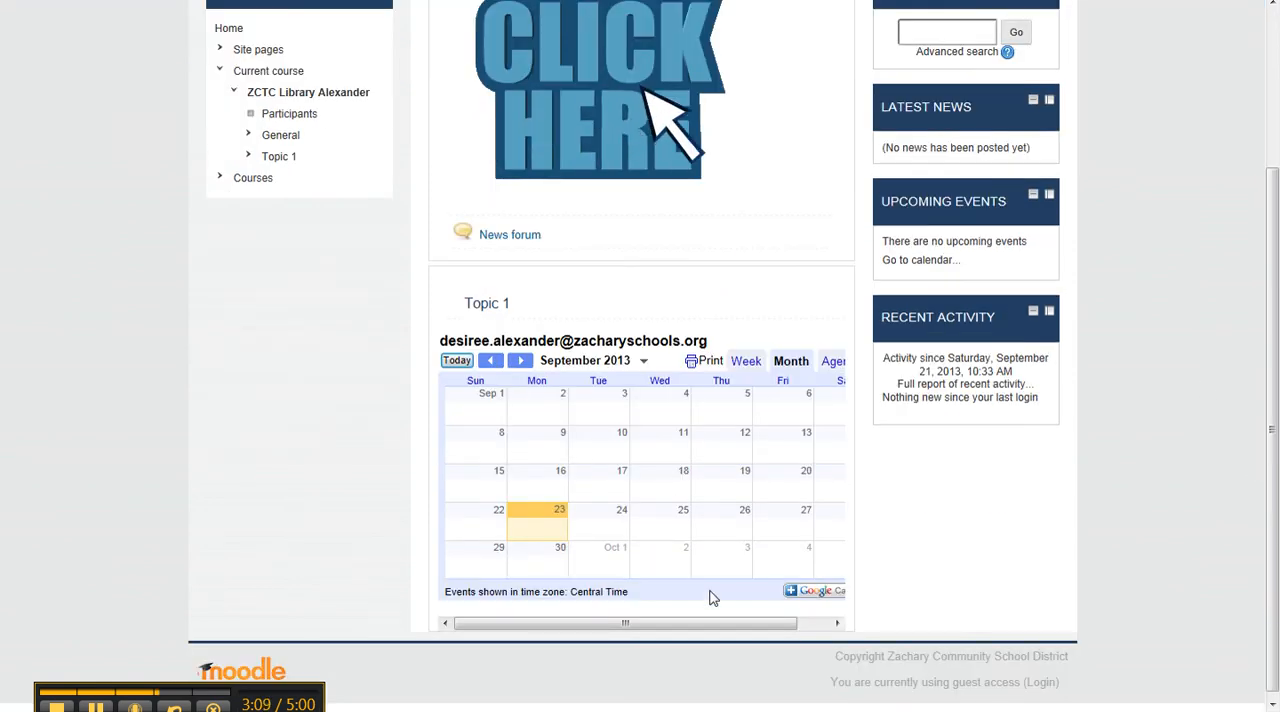
{"action": "left_click_drag", "start_coordinate": [700, 633], "coordinate": [772, 647]}
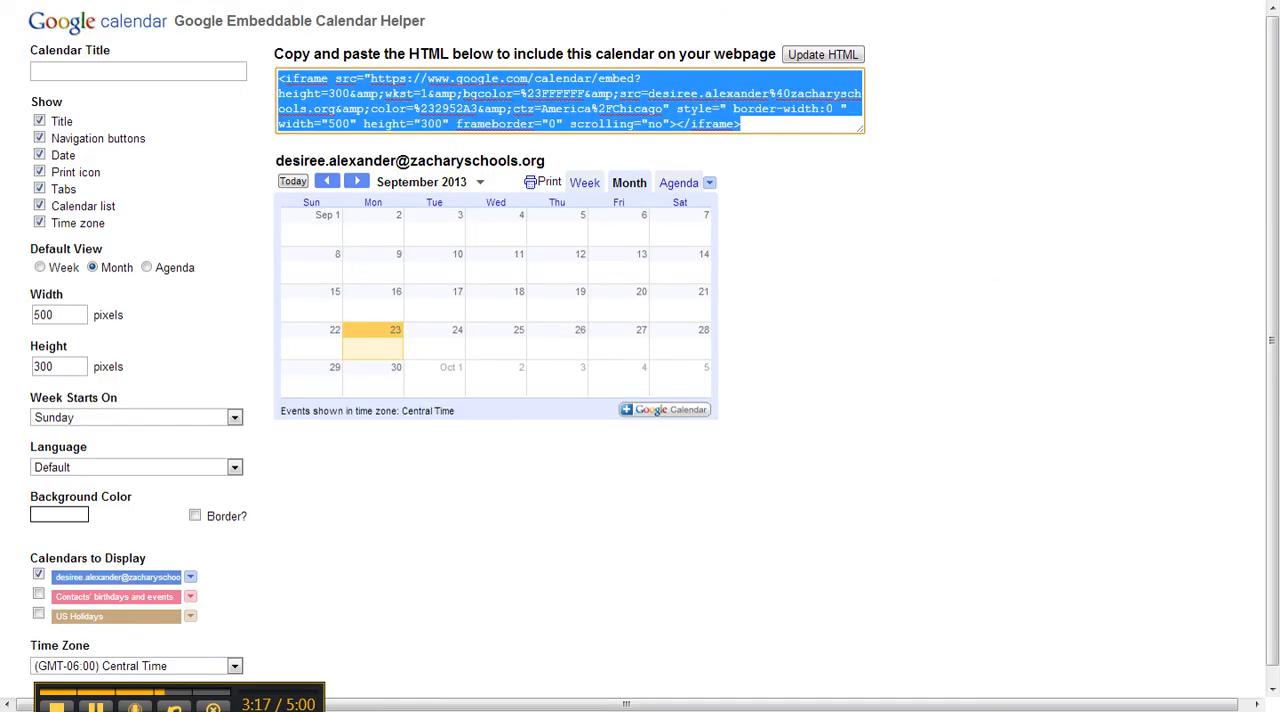
- In the Google Embeddable Calendar Helper, set the calendar's width to 400 pixels and copy the updated iframe code
{"action": "double_click", "coordinate": [69, 315]}
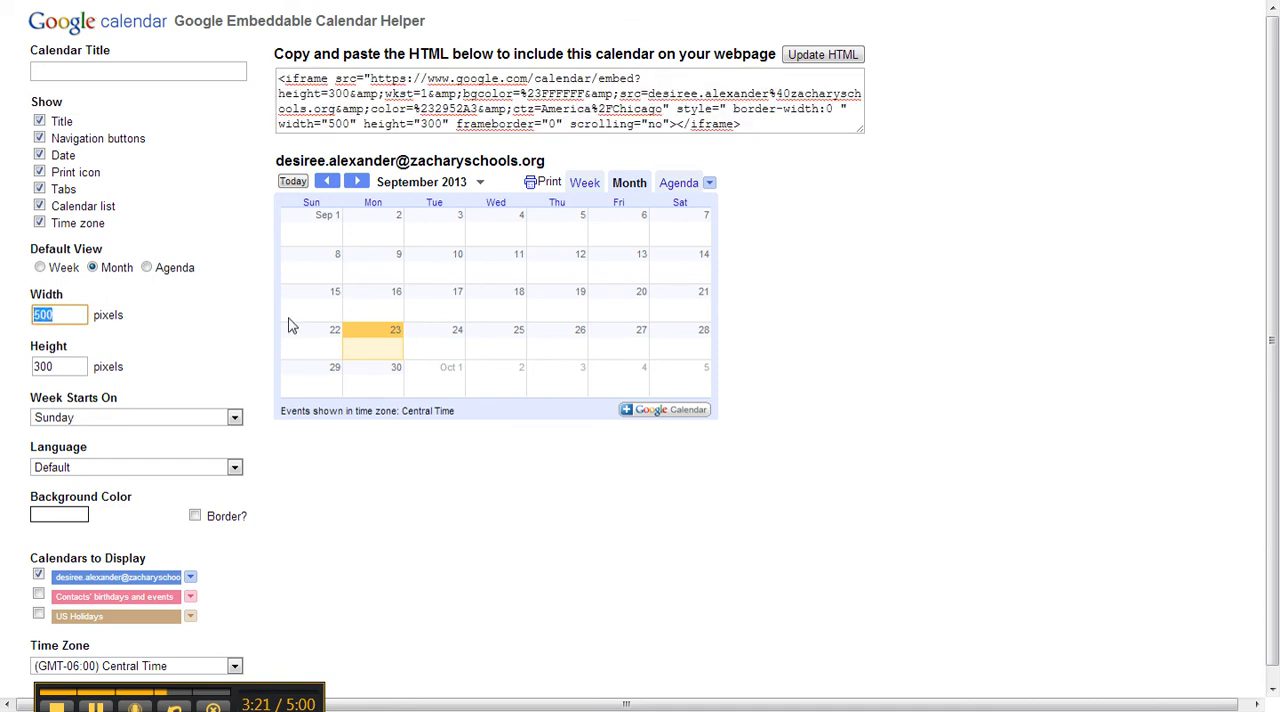
{"action": "type", "text": "400"}
{"action": "left_click", "coordinate": [261, 322]}
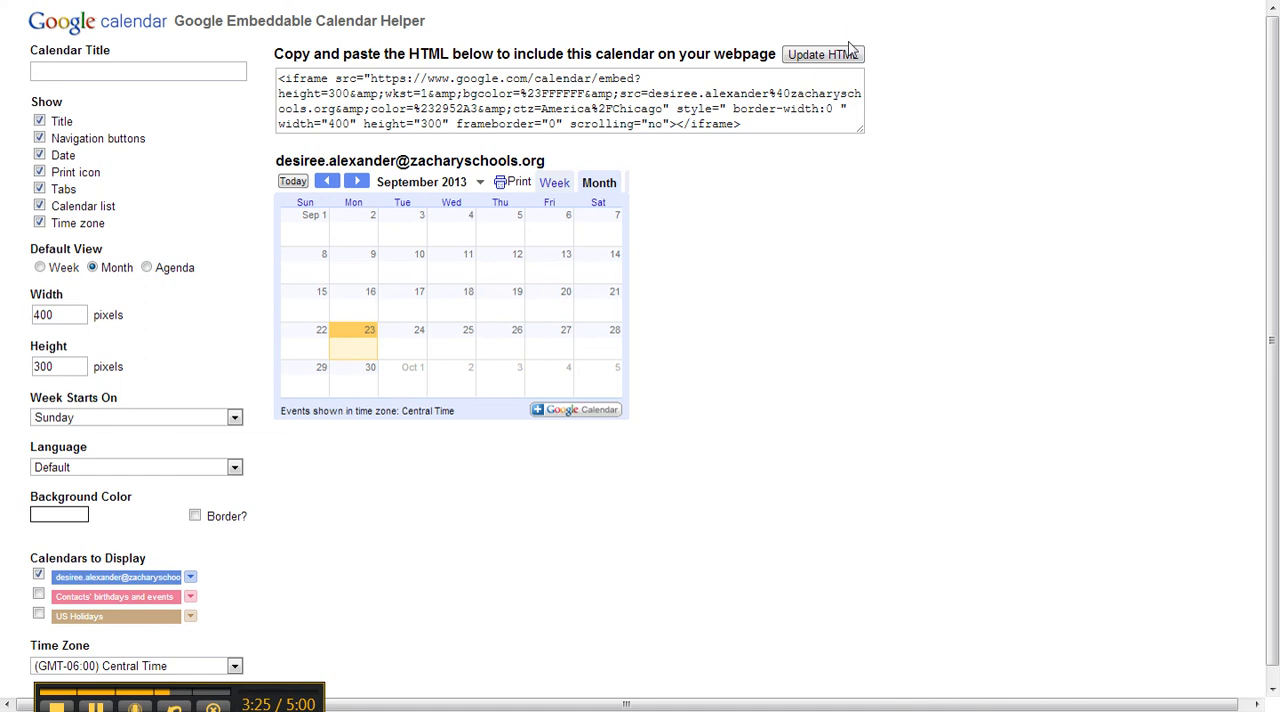
{"action": "left_click", "coordinate": [822, 54]}
{"action": "left_click_drag", "start_coordinate": [785, 124], "coordinate": [165, 77]}
{"action": "right_click", "coordinate": [533, 98]}
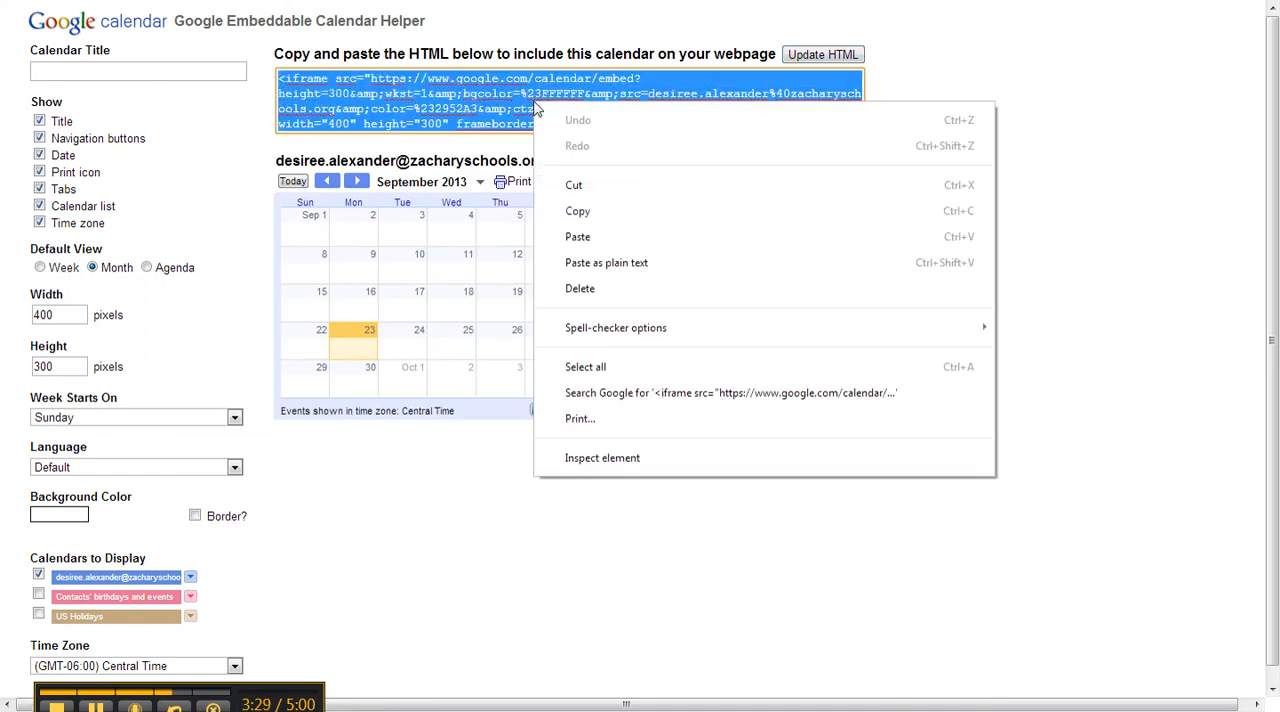
{"action": "left_click", "coordinate": [582, 212]}
- Switch to the Moodle course, open the HTML source of Topic 1's summary and delete the existing iframe code
{"action": "left_click", "coordinate": [592, 1]}
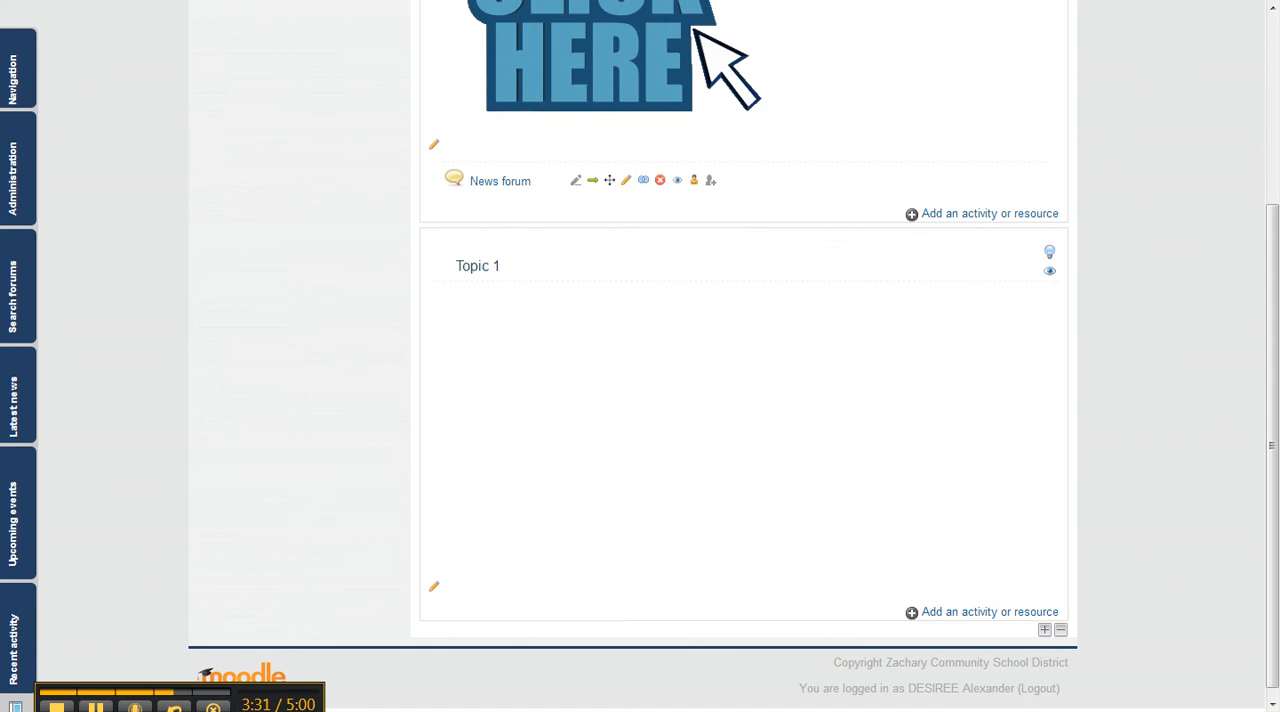
{"action": "left_click", "coordinate": [434, 592]}
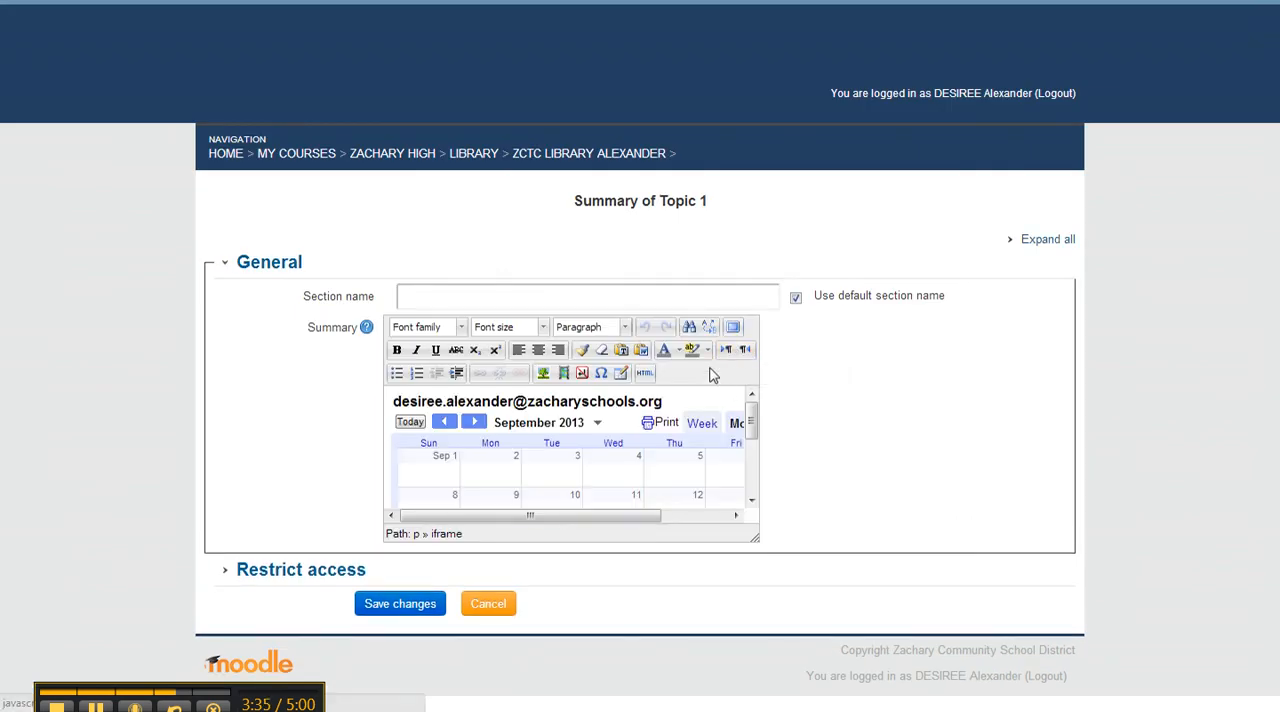
{"action": "left_click", "coordinate": [644, 372]}
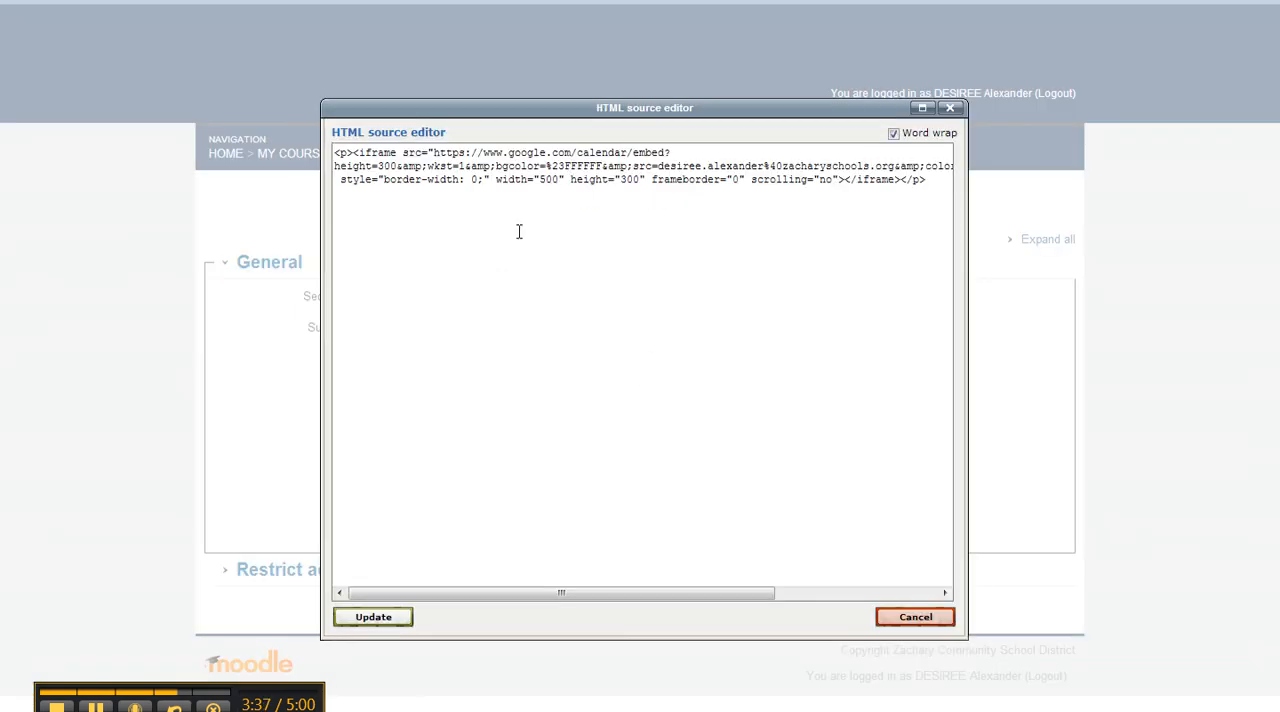
{"action": "left_click_drag", "start_coordinate": [938, 181], "coordinate": [225, 119]}
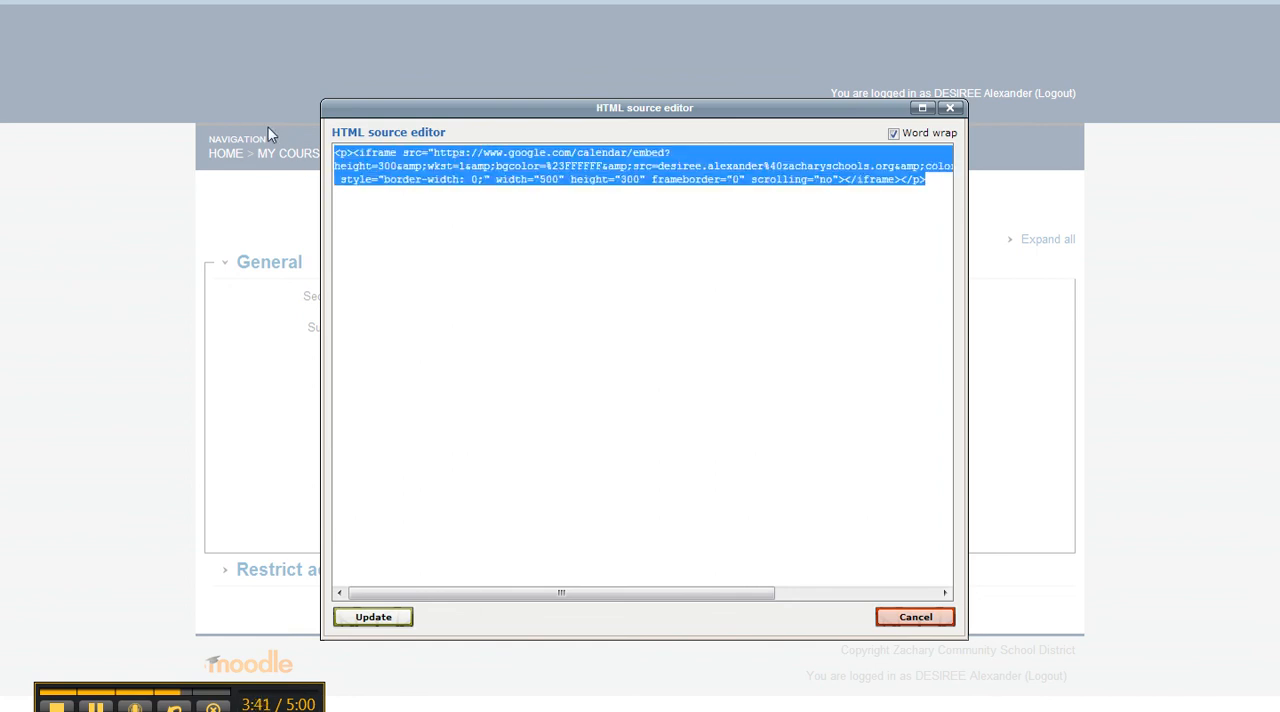
{"action": "key", "text": "Delete"}
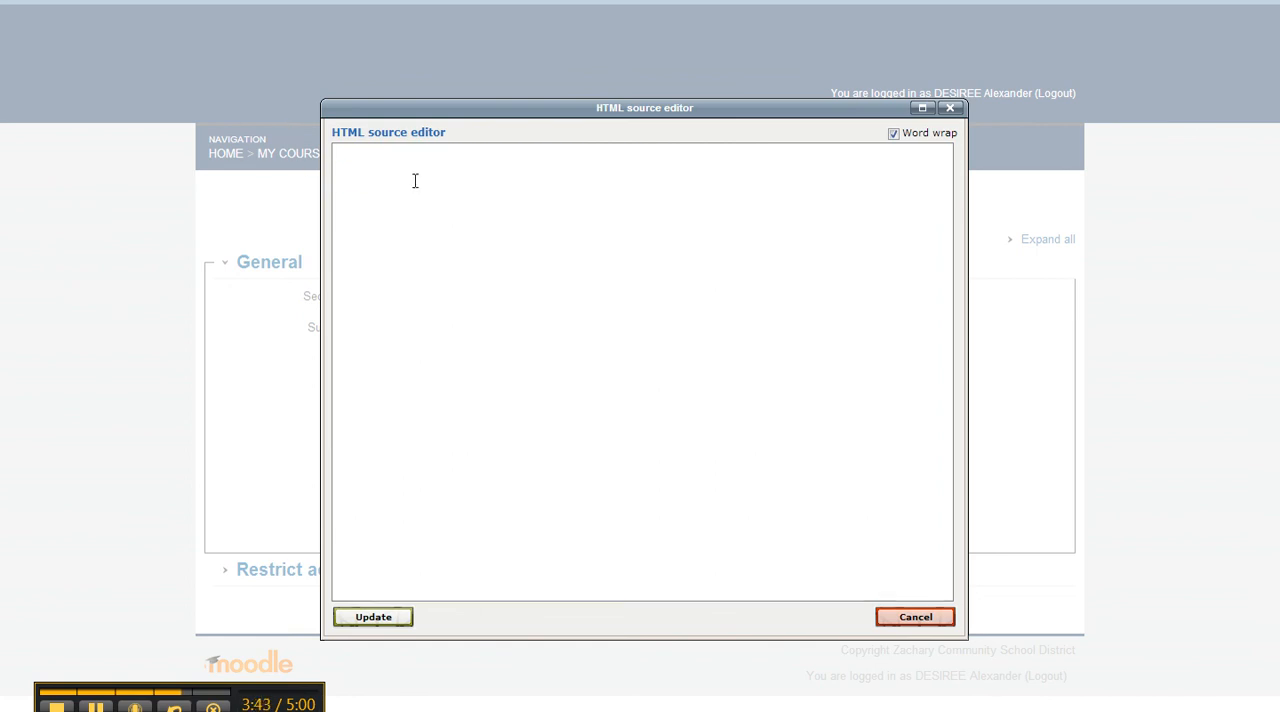
- Paste the copied 400-pixel-wide iframe code into the HTML source, update the summary and save the changes
{"action": "right_click", "coordinate": [343, 156]}
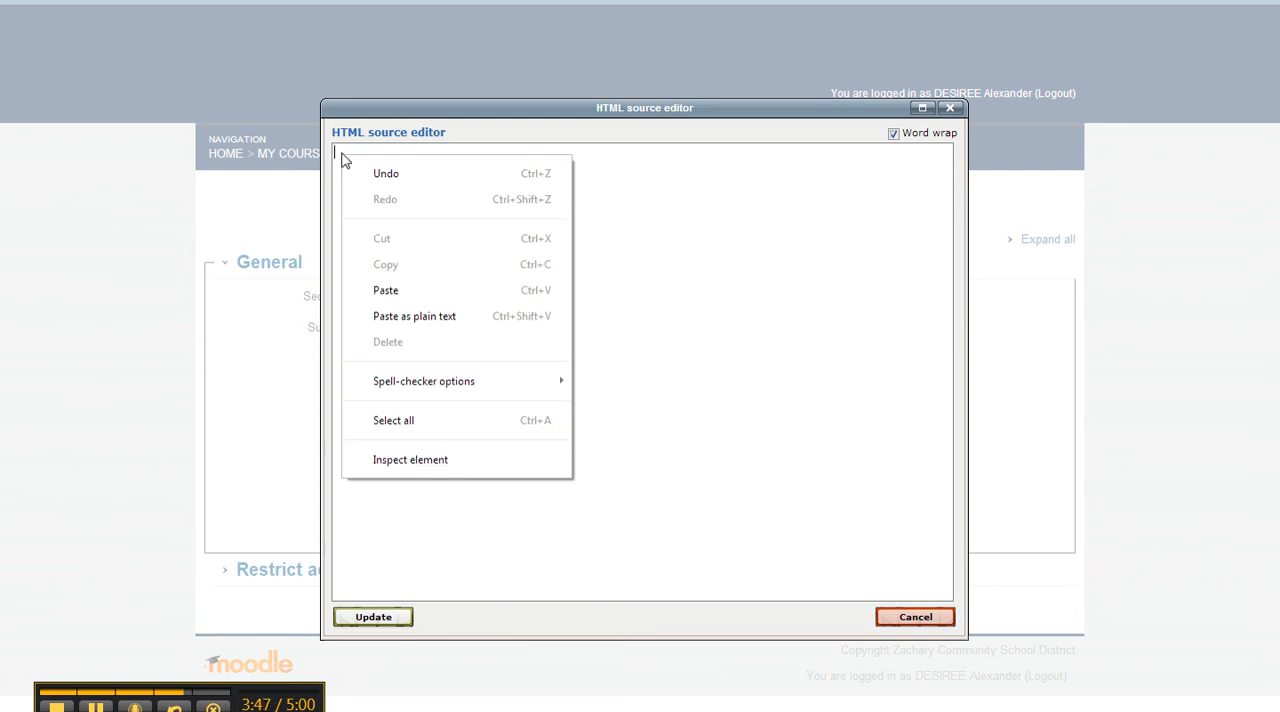
{"action": "left_click", "coordinate": [400, 290]}
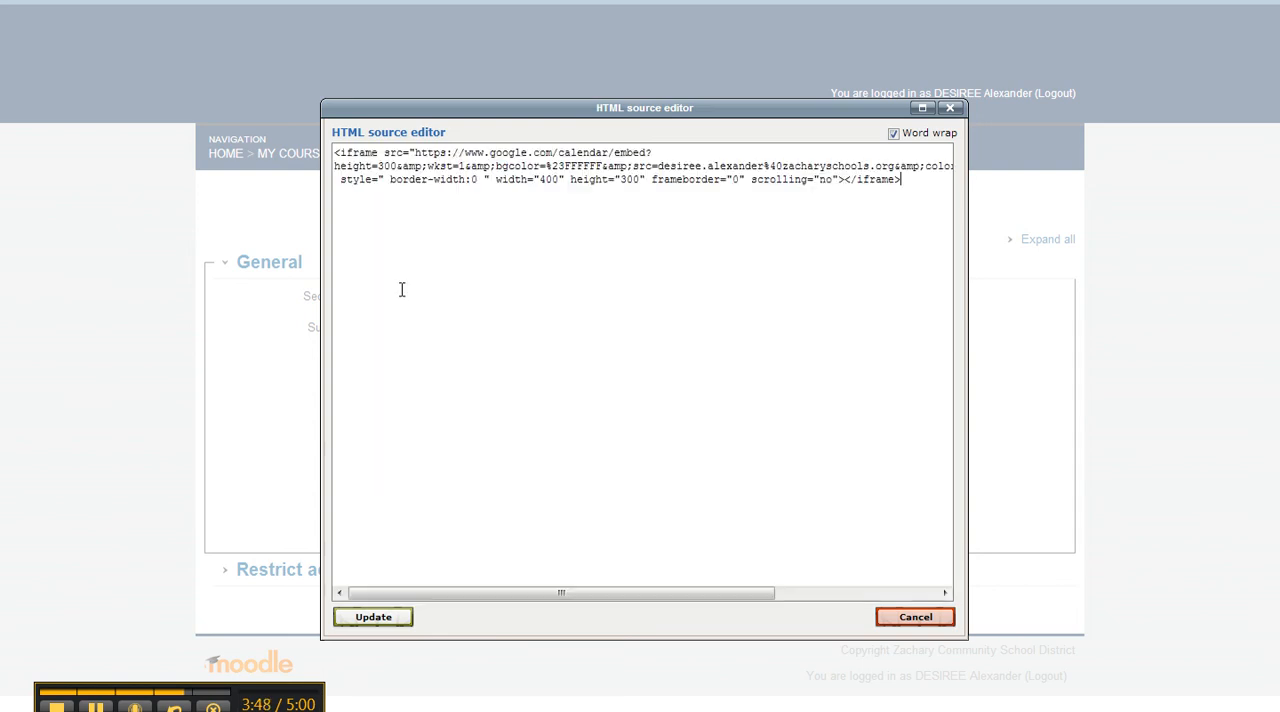
{"action": "left_click", "coordinate": [400, 622]}
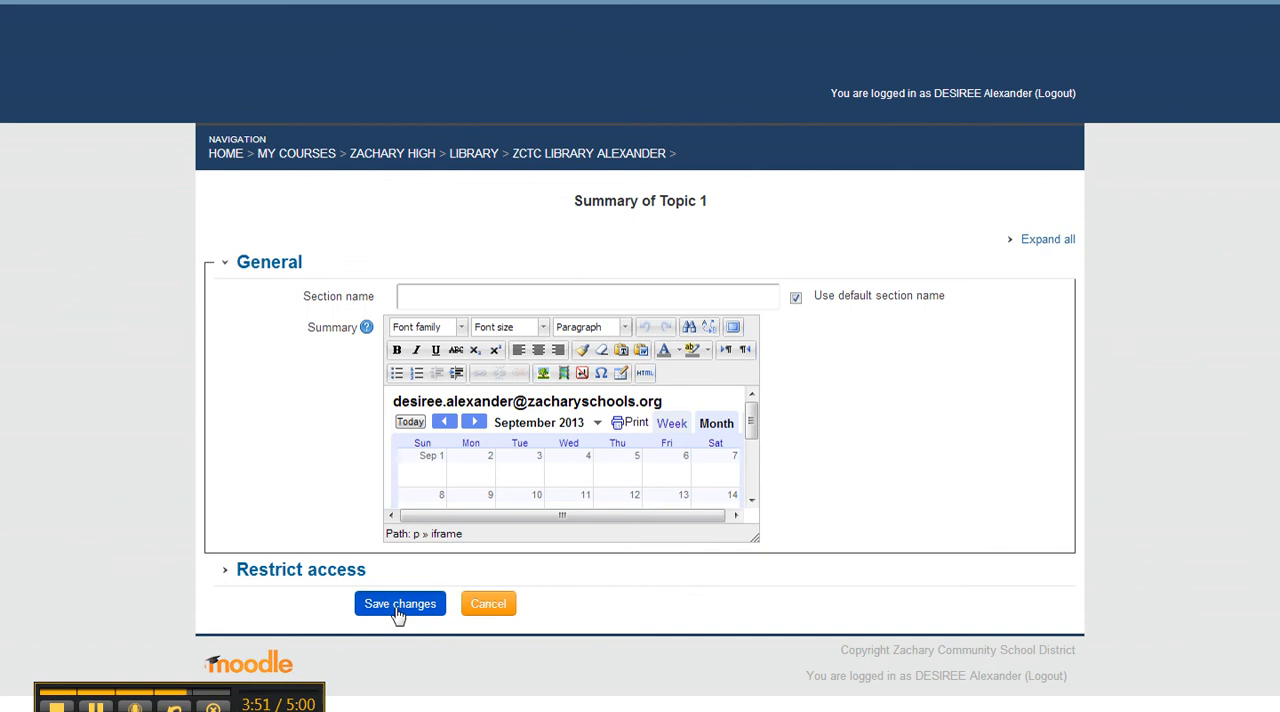
{"action": "left_click", "coordinate": [398, 610]}
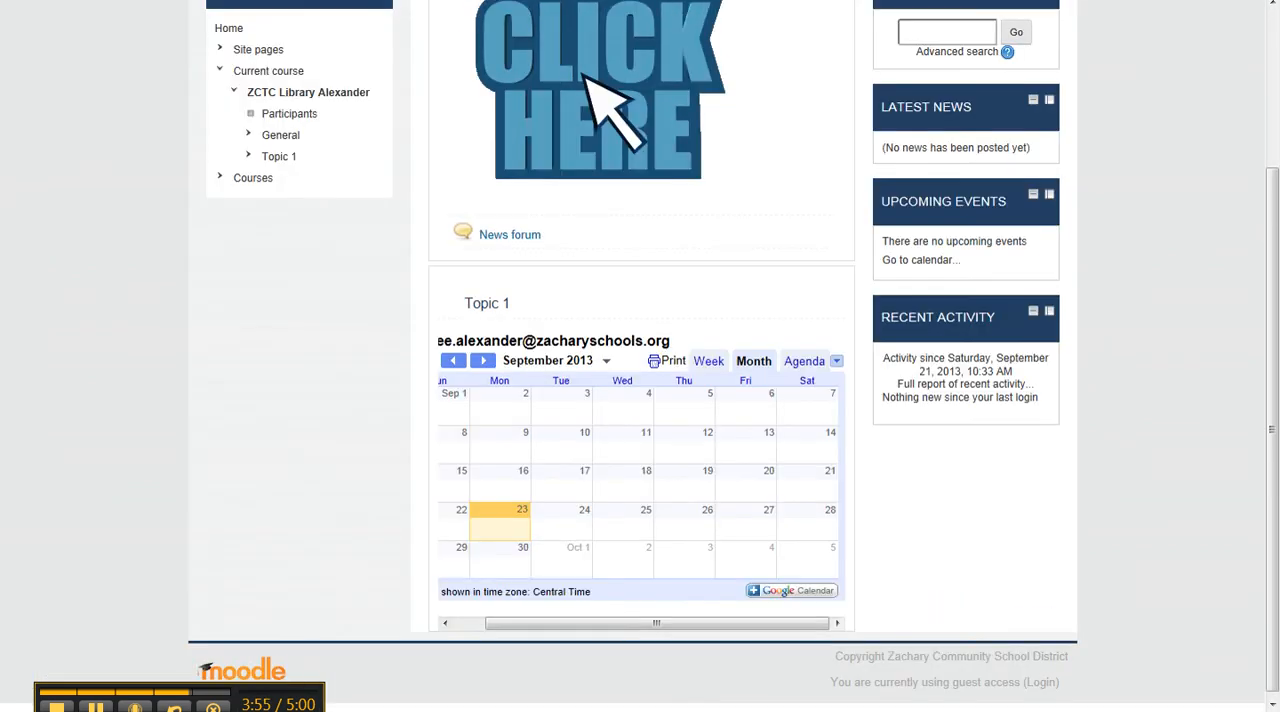
- Reload the guest view of the Moodle course and check the fit of the resized calendar under Topic 1
{"action": "key", "text": "F5"}
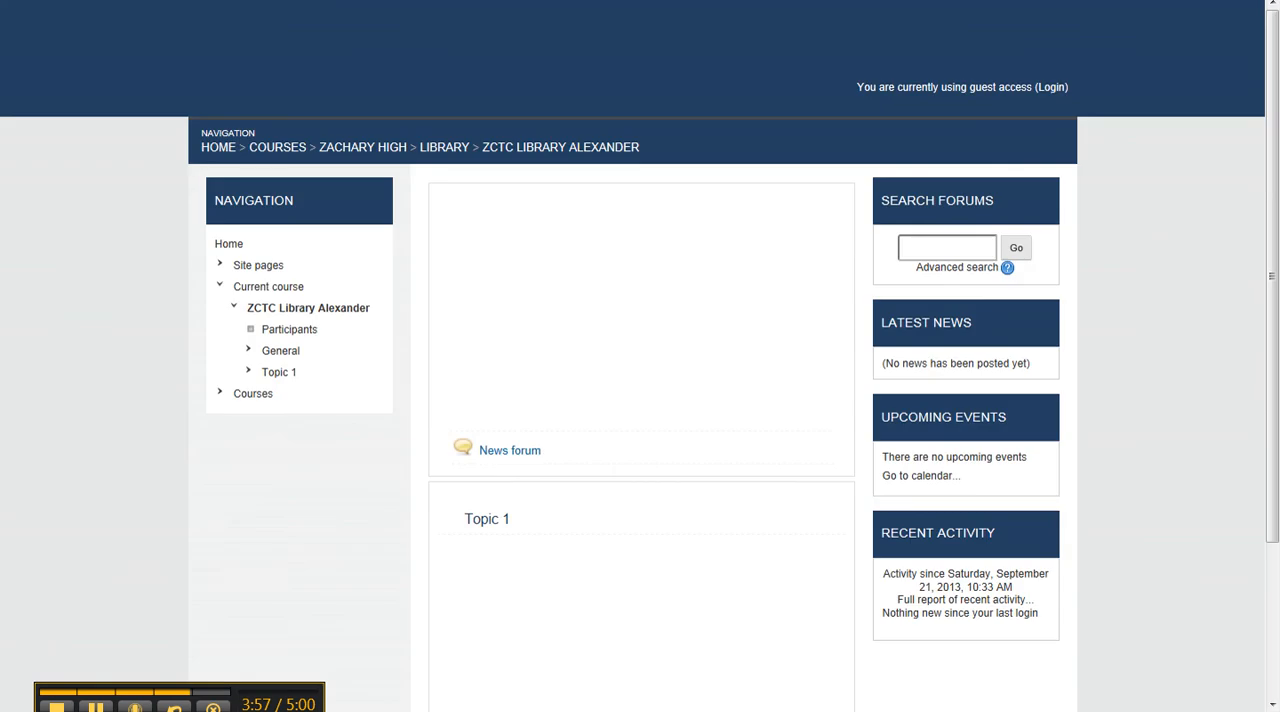
{"action": "scroll", "coordinate": [985, 345], "scroll_direction": "down", "scroll_amount": 3}
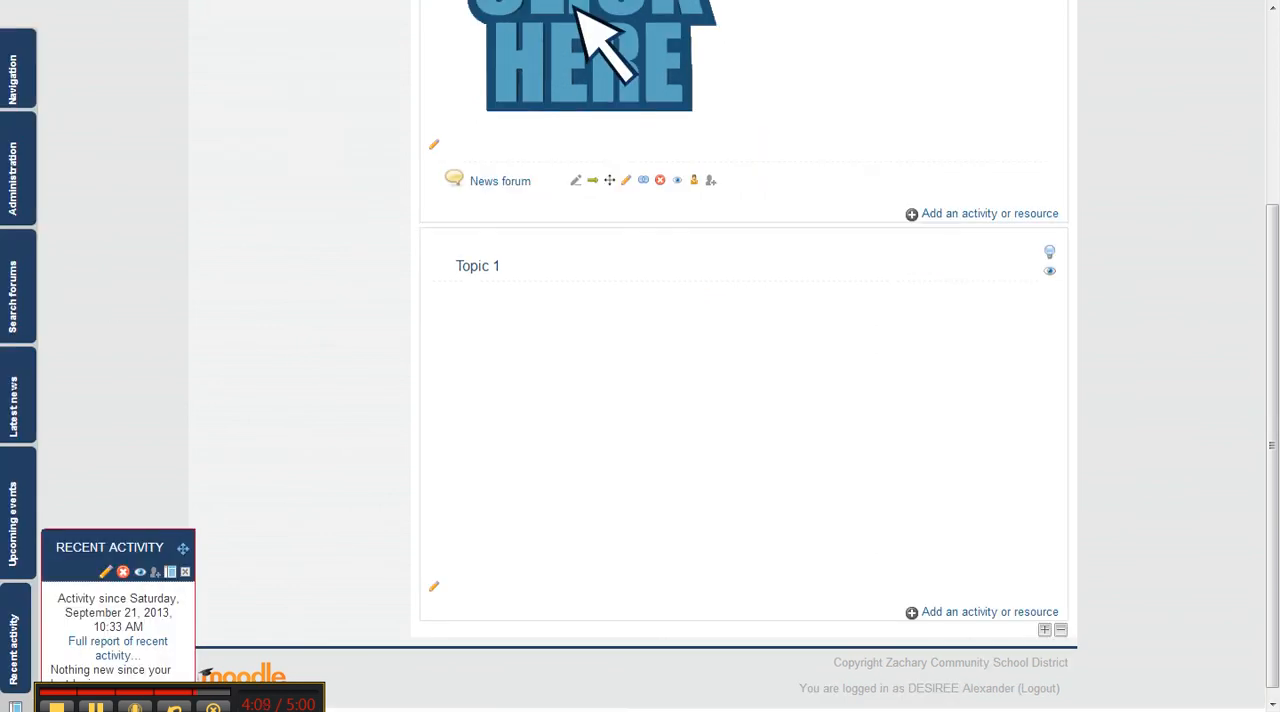
- Review the calendar options in the Google Embeddable Calendar Helper and switch to the Google Calendar details page
{"action": "key", "text": "ctrl+Tab"}
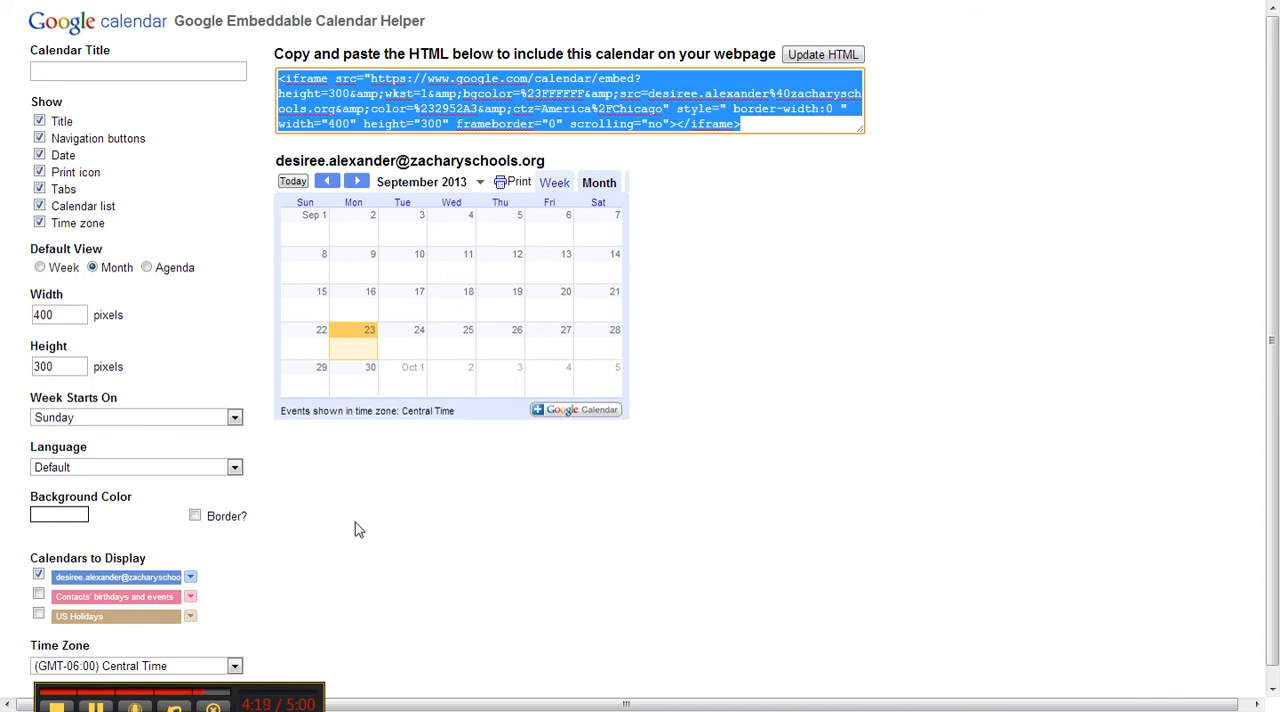
{"action": "scroll", "coordinate": [357, 528], "scroll_direction": "down", "scroll_amount": 1}
{"action": "scroll", "coordinate": [500, 531], "scroll_direction": "up", "scroll_amount": 1}
{"action": "key", "text": "ctrl+Tab"}
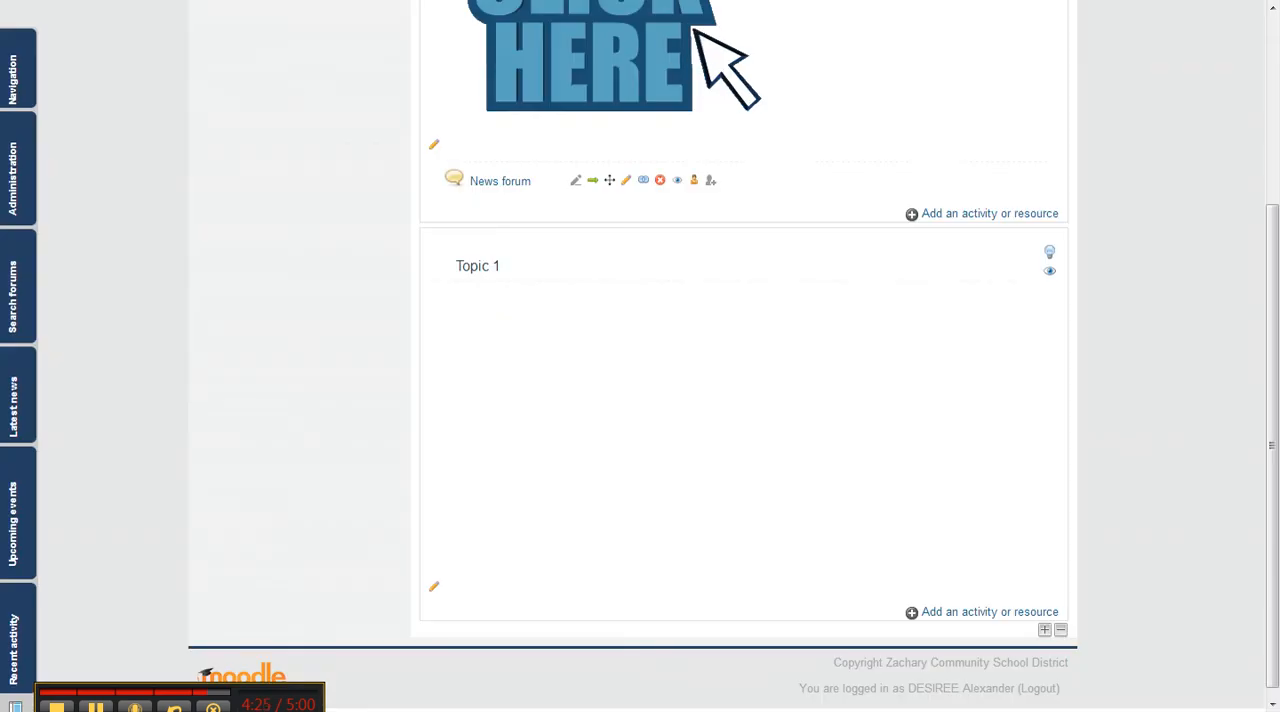
{"action": "key", "text": "ctrl+Tab"}
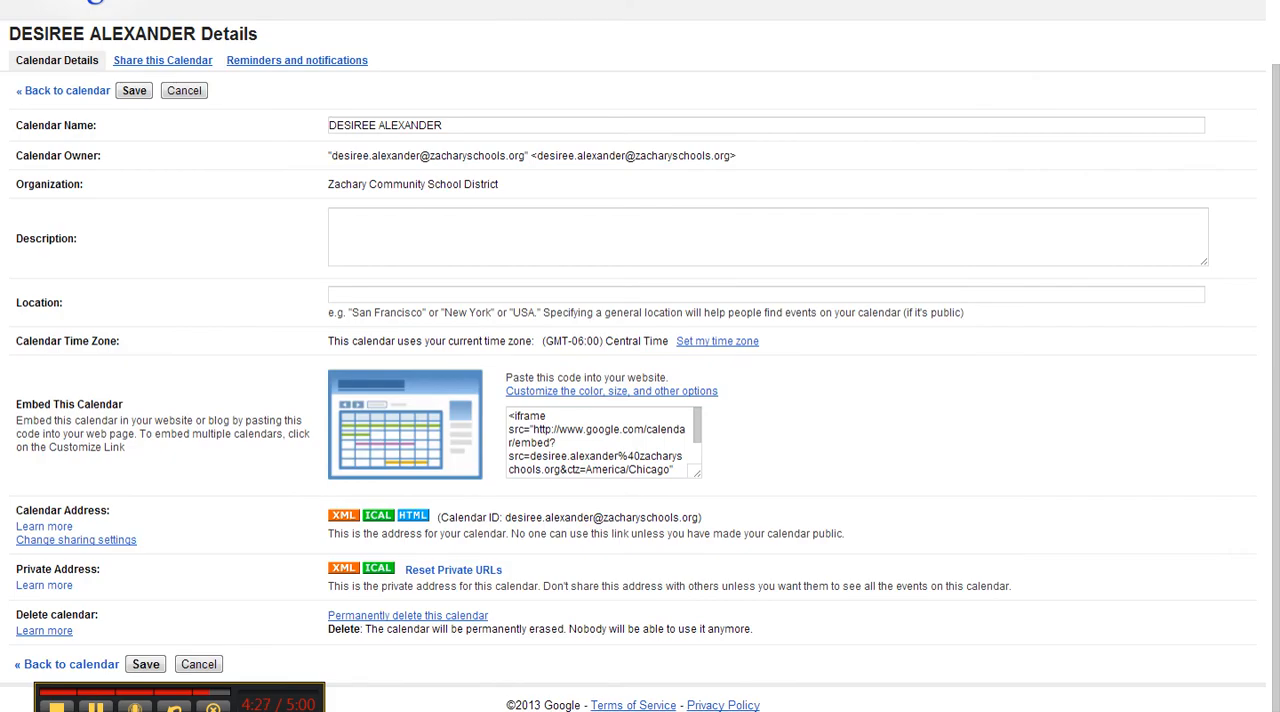